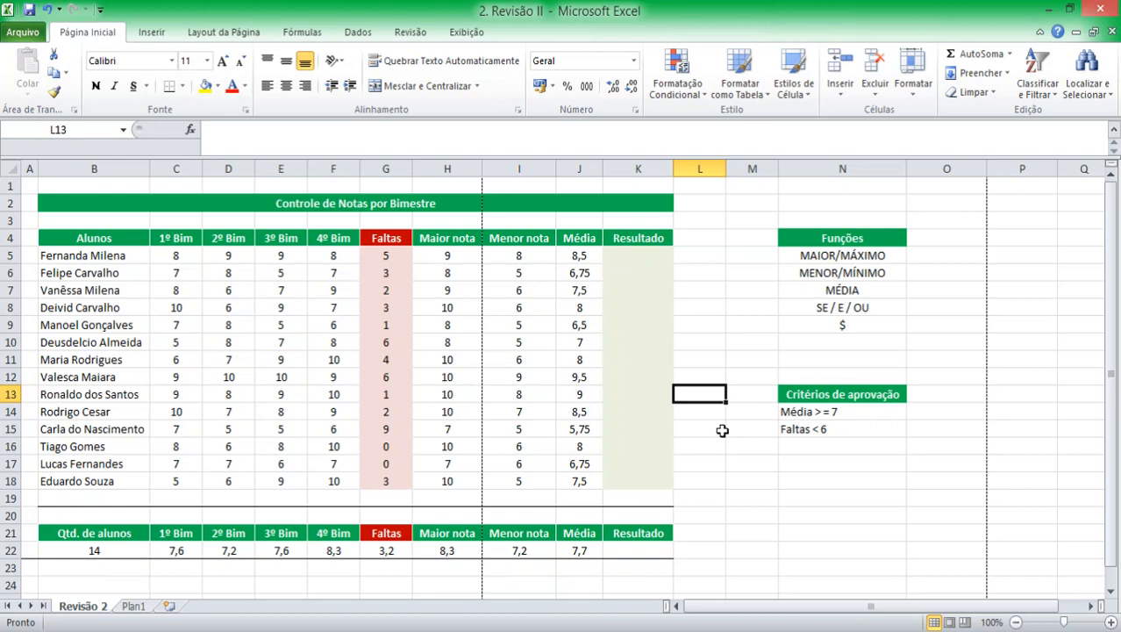
text(=SE)
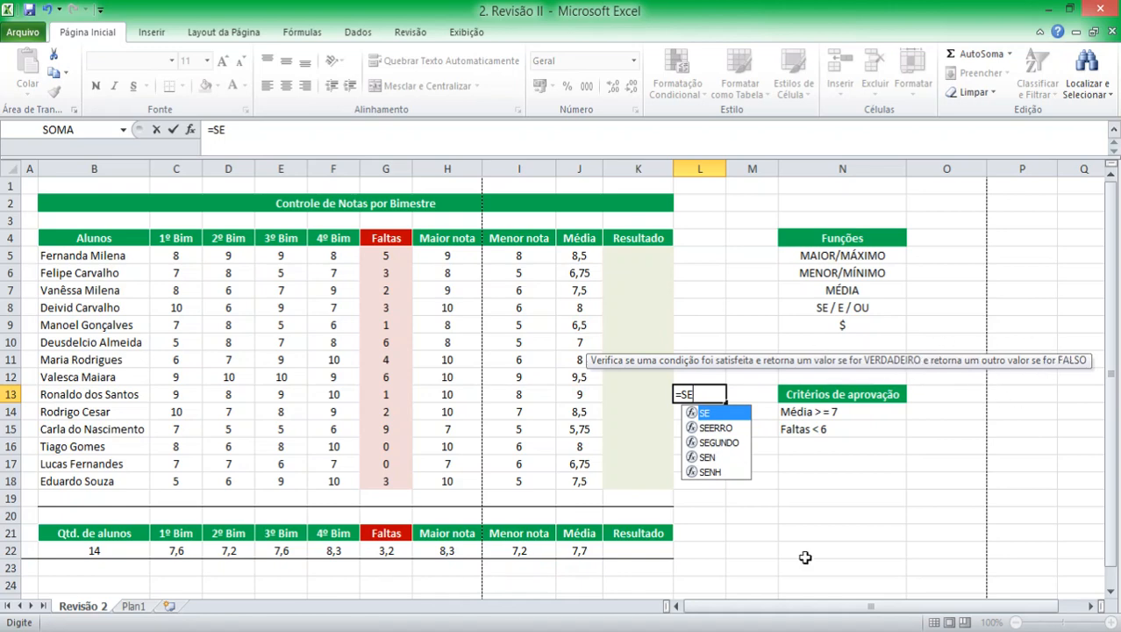
key(Escape)
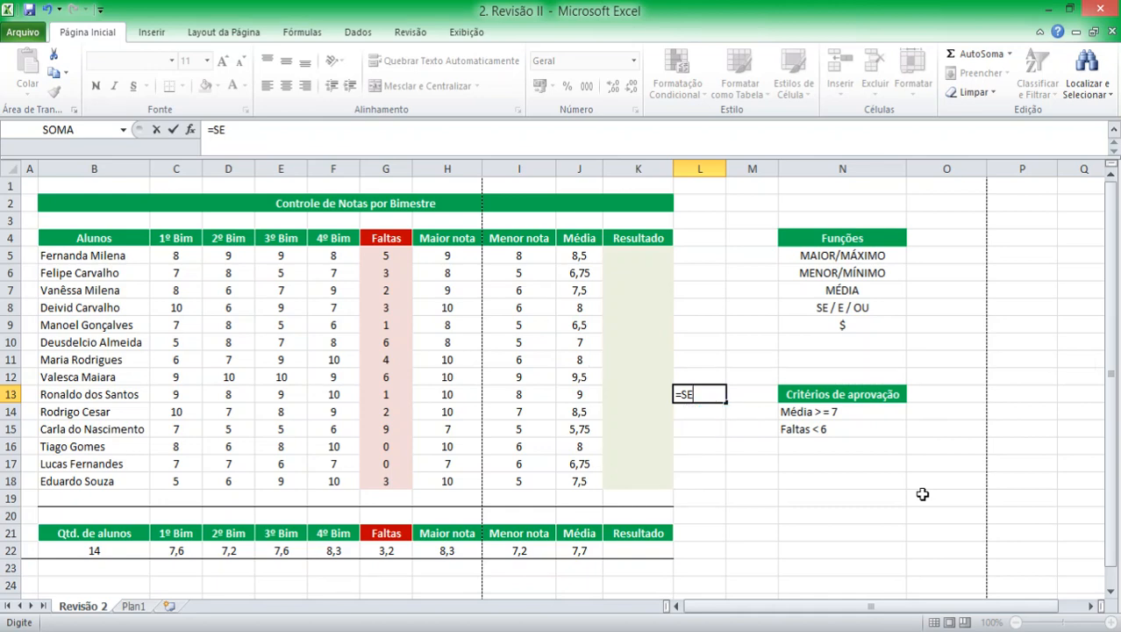
key(Escape)
Enter SE in cell M18 and TESTE in cell M19, below and beside the approval criteria
click(757, 492)
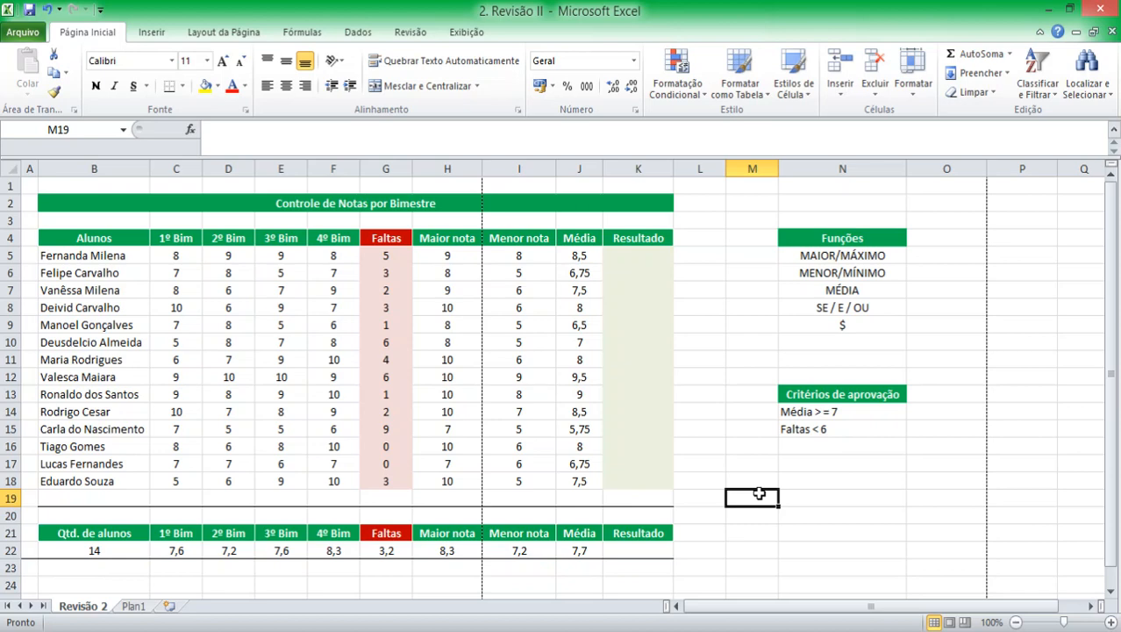
key(Up)
text(se)
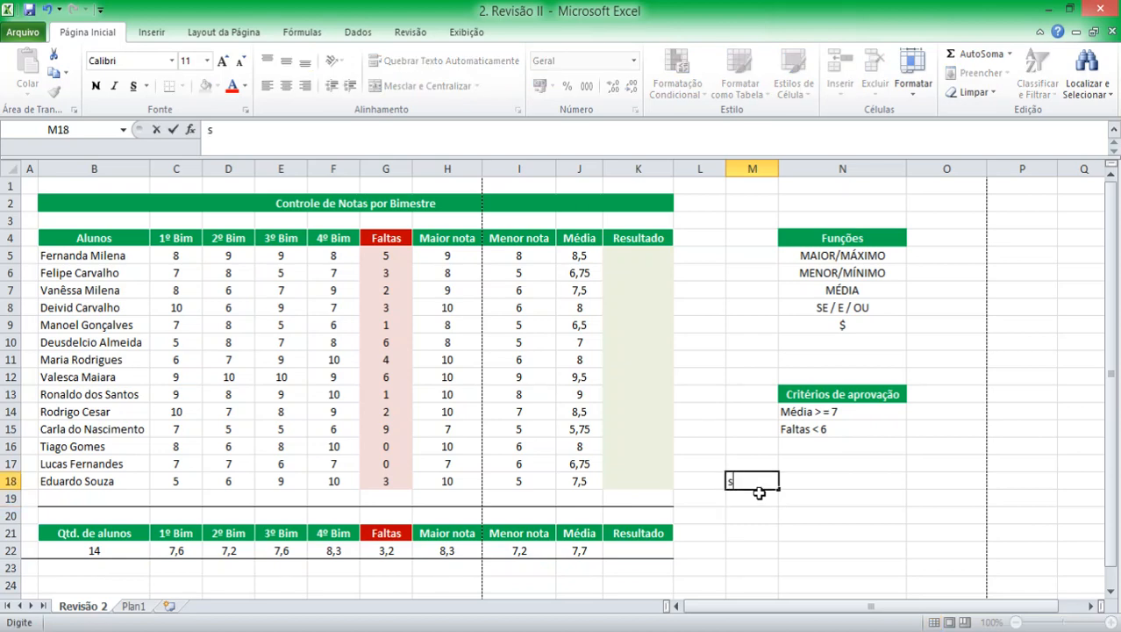
key(BackSpace)
key(BackSpace)
text(SE)
key(Return)
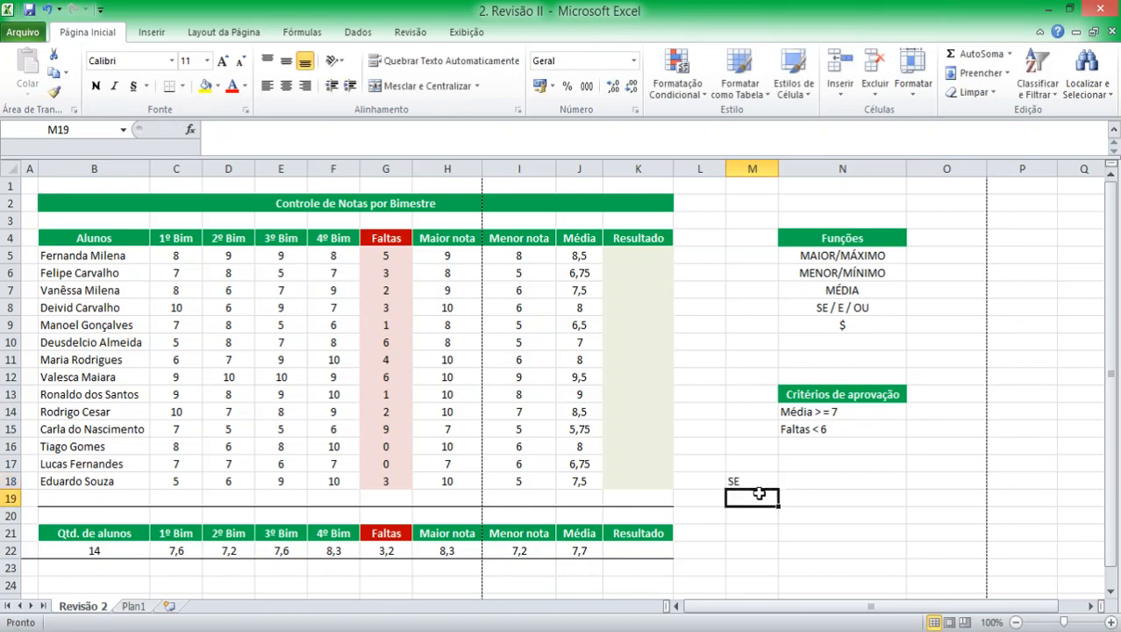
text(TESTE)
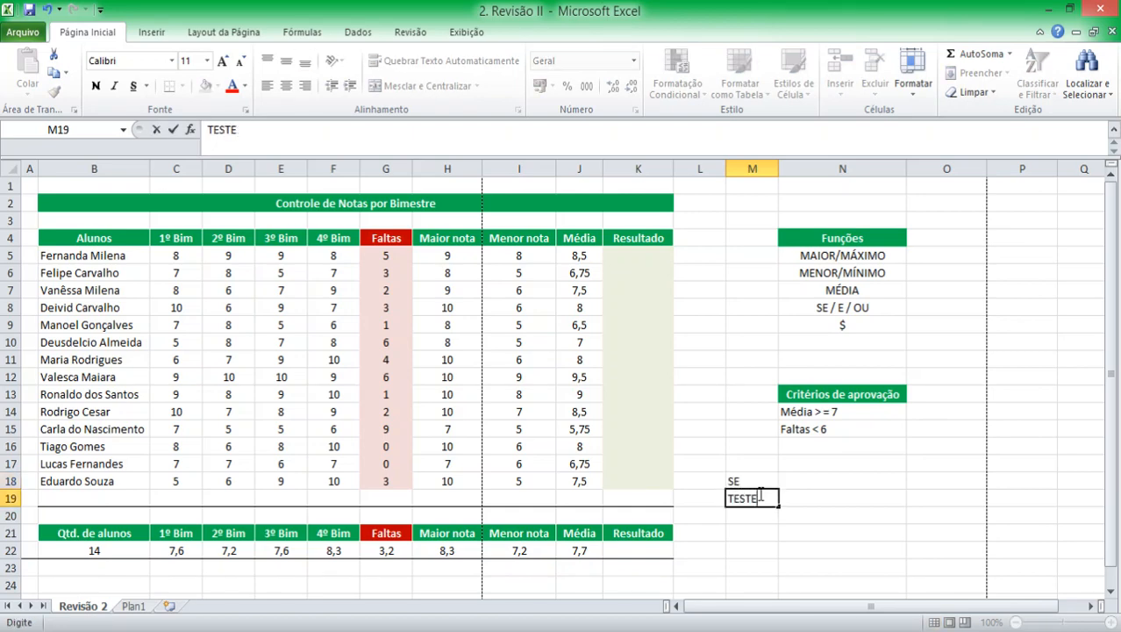
key(Return)
Continue the list in column M with VERDADEIRO in M20 and FALSO in M21
text(VE)
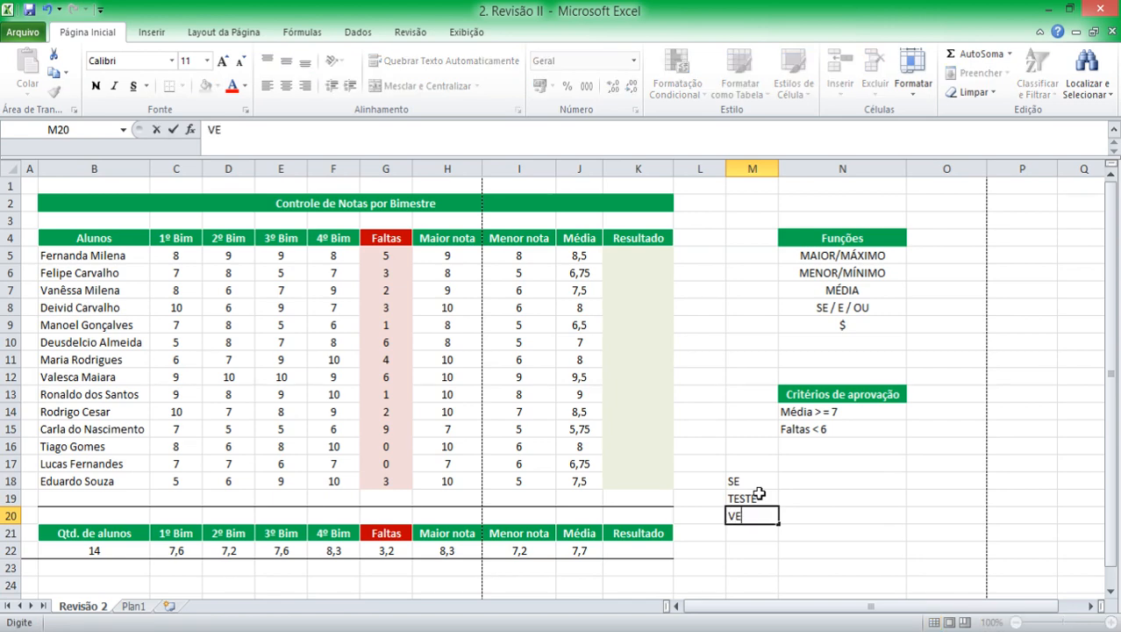
text(RDADEIR)
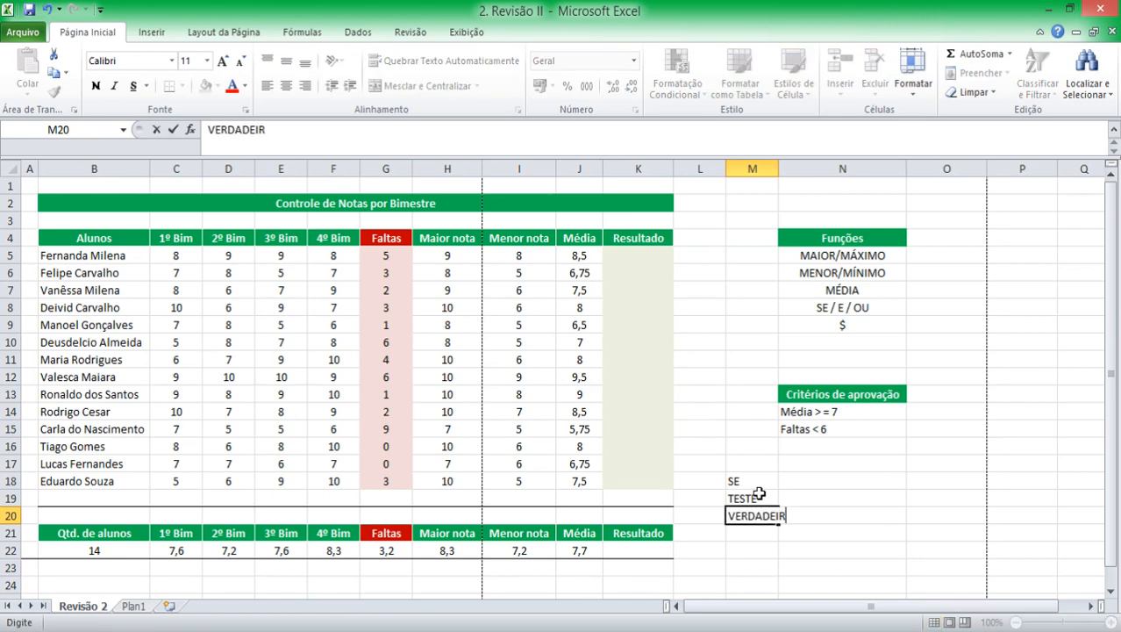
text(O)
key(Return)
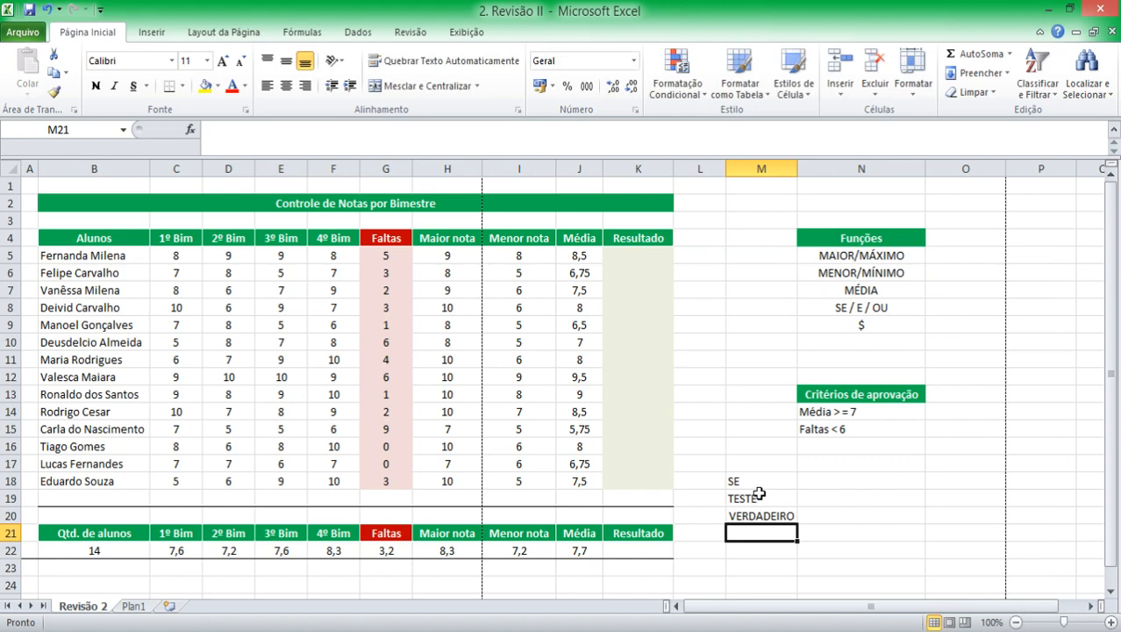
text(FALT)
key(BackSpace)
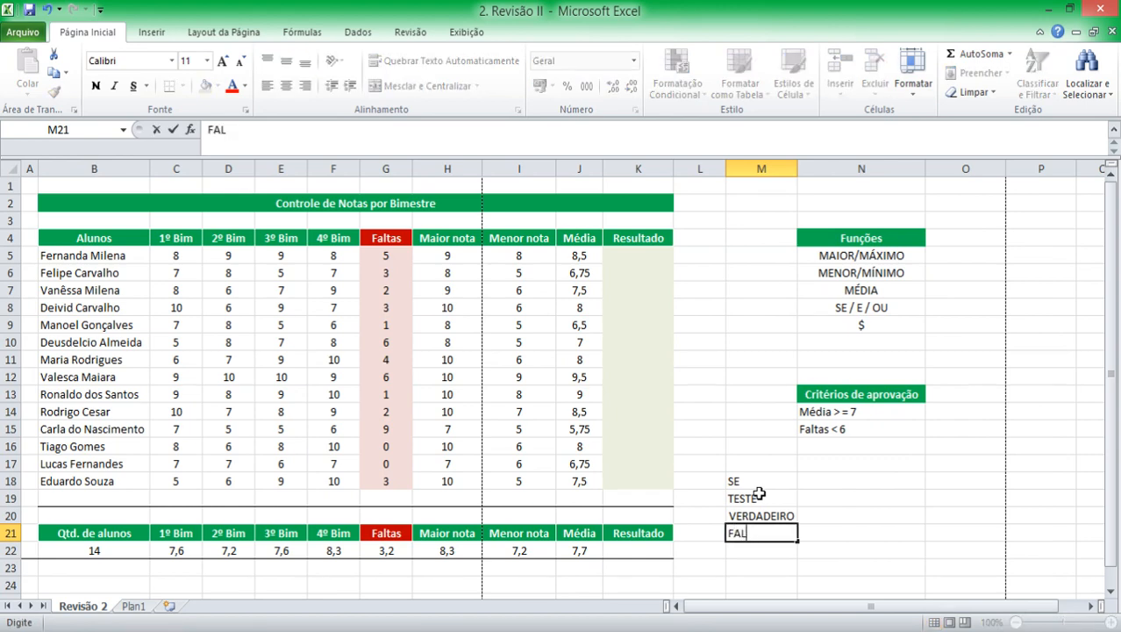
text(SO)
key(Return)
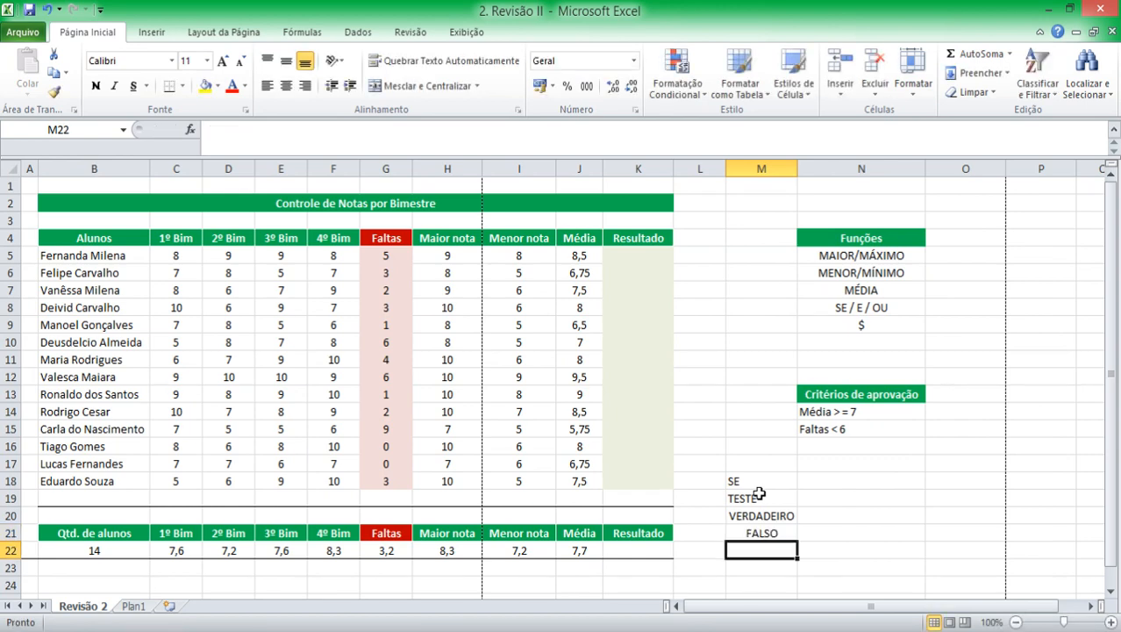
key(Up)
key(Up)
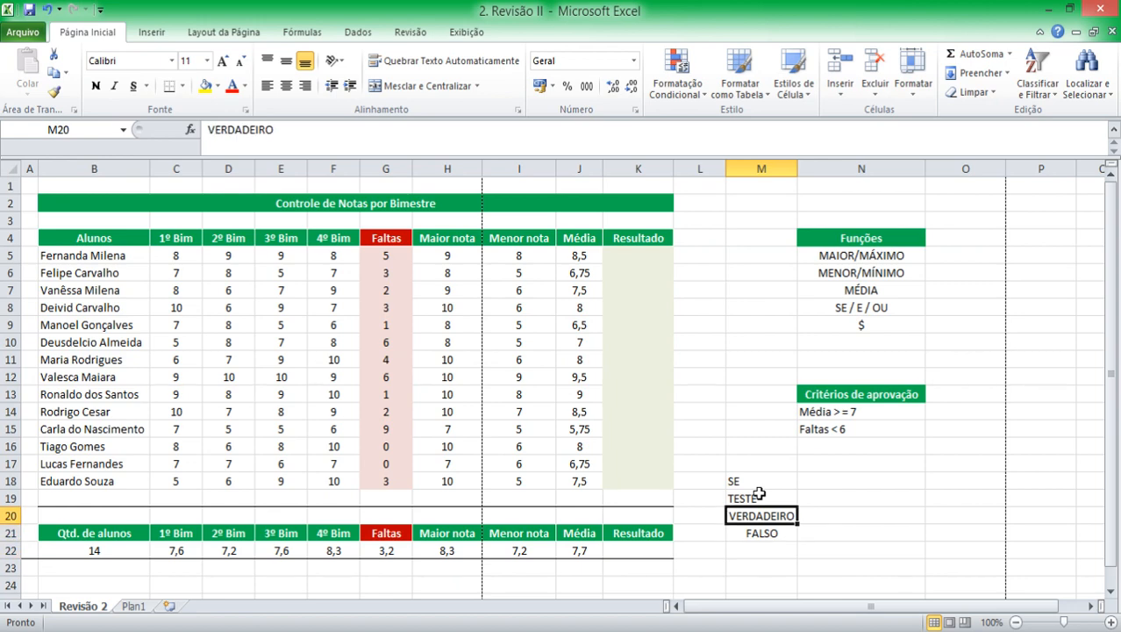
key(Up)
key(Up)
key(shift+Down)
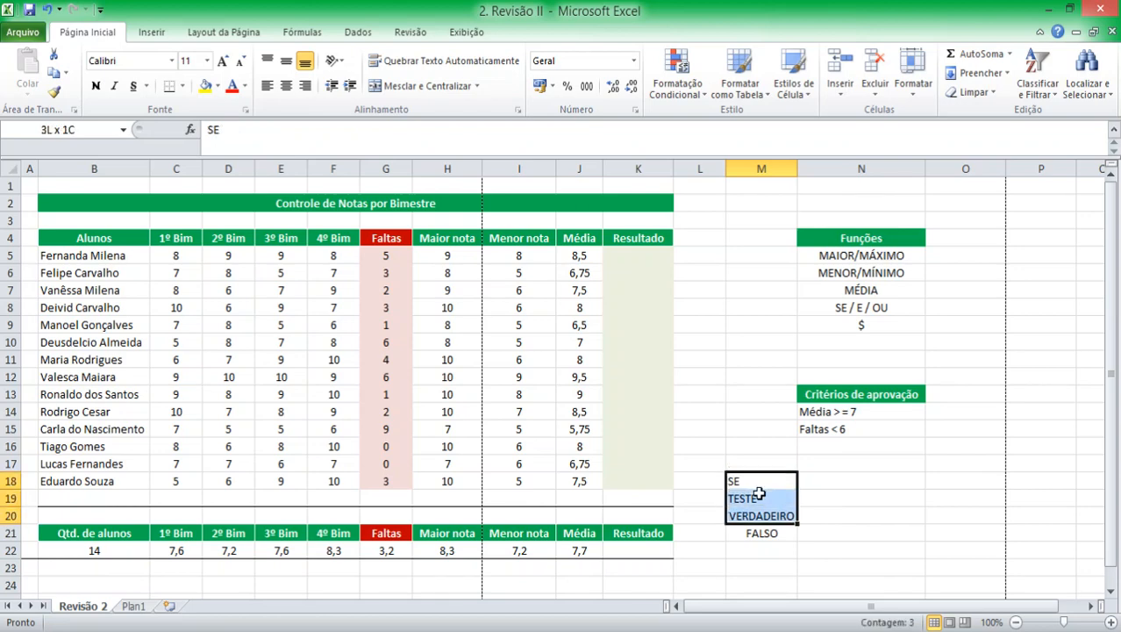
key(shift+Down)
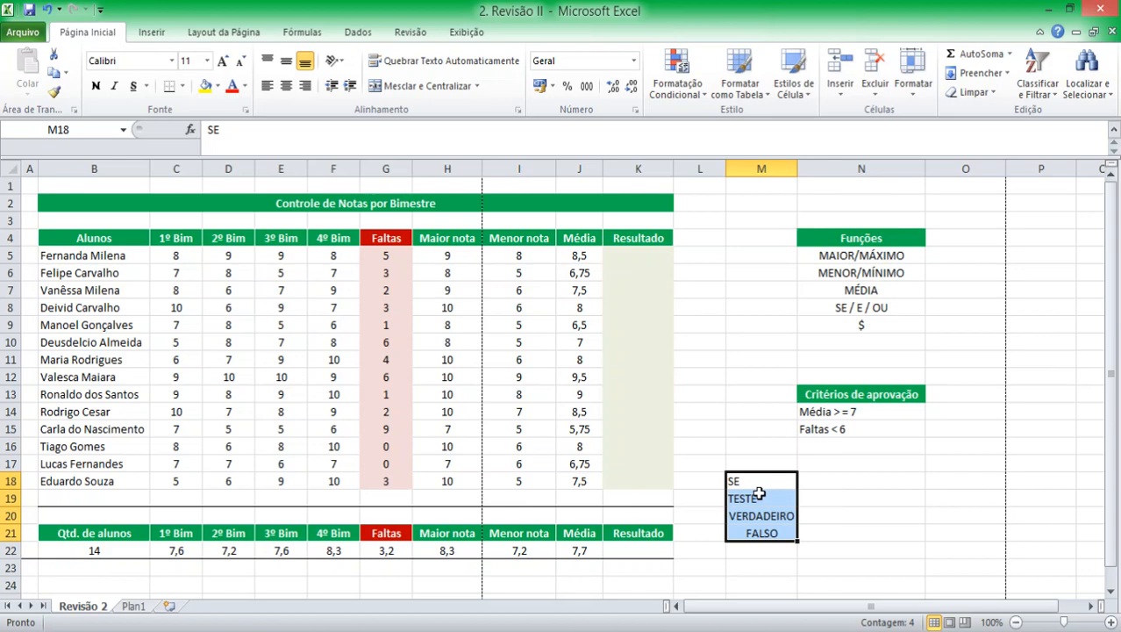
key(Up)
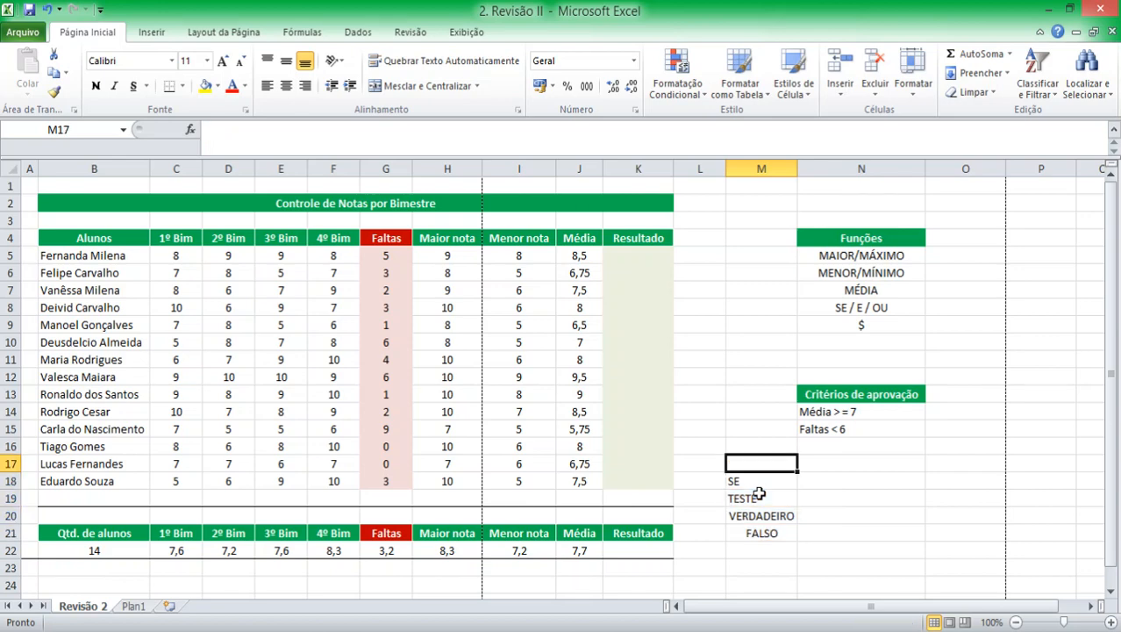
Begin a list of comparison operators in column N with > in N17 and < in N18
key(Right)
key(Down)
key(Down)
key(Up)
key(Up)
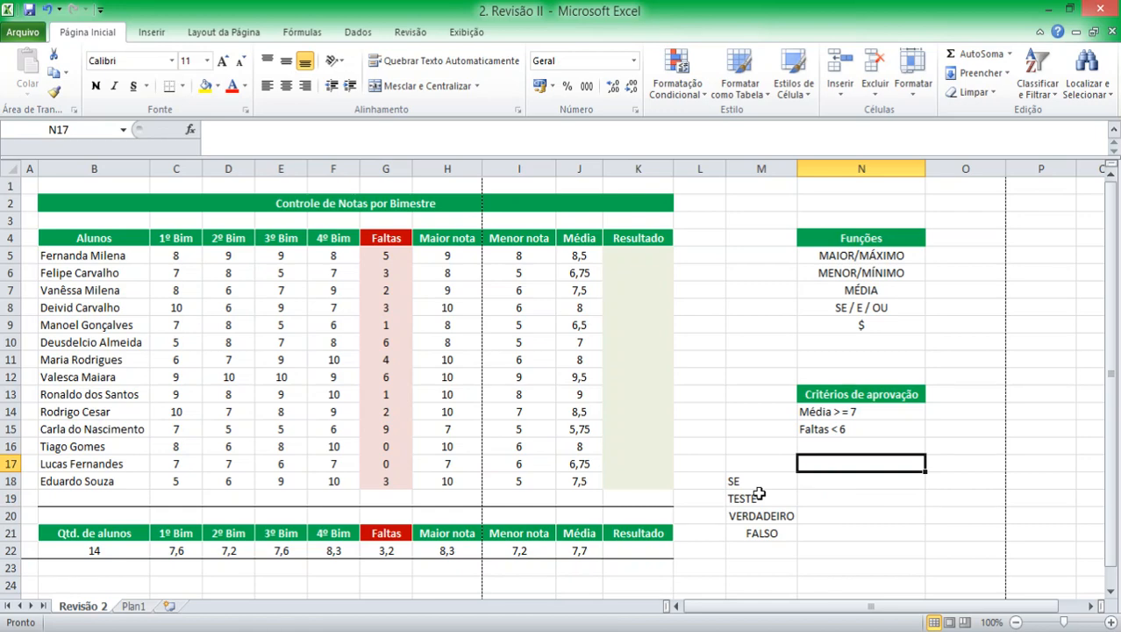
text(>)
key(Return)
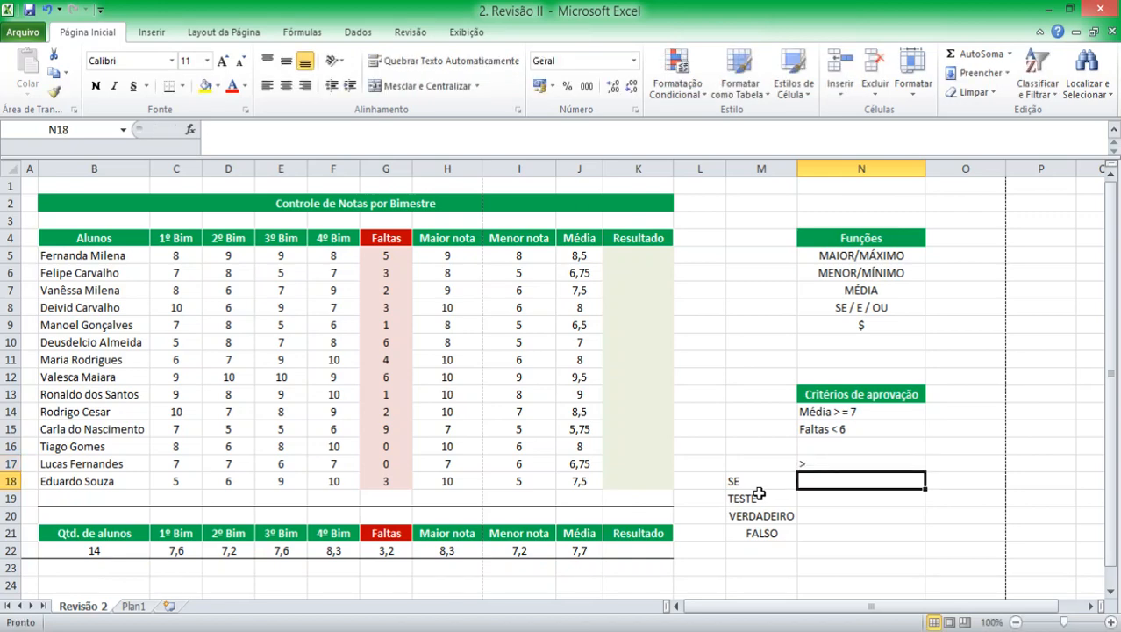
text(<)
key(Return)
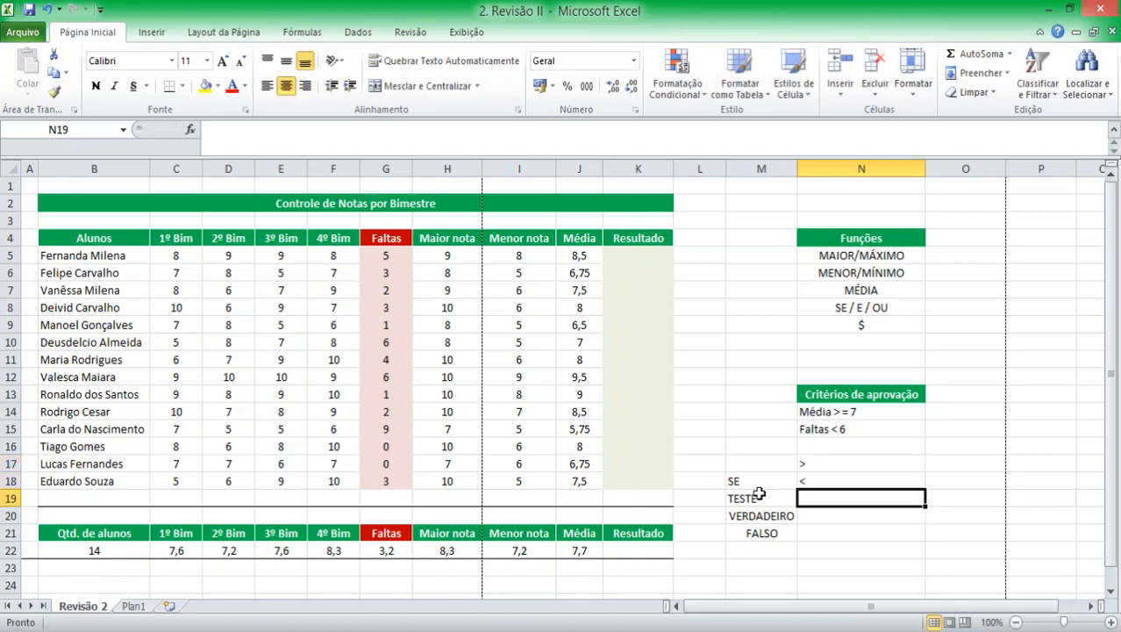
Complete the operator list by entering >=, <=, <> and = in cells N19 to N22
text(>=)
key(Return)
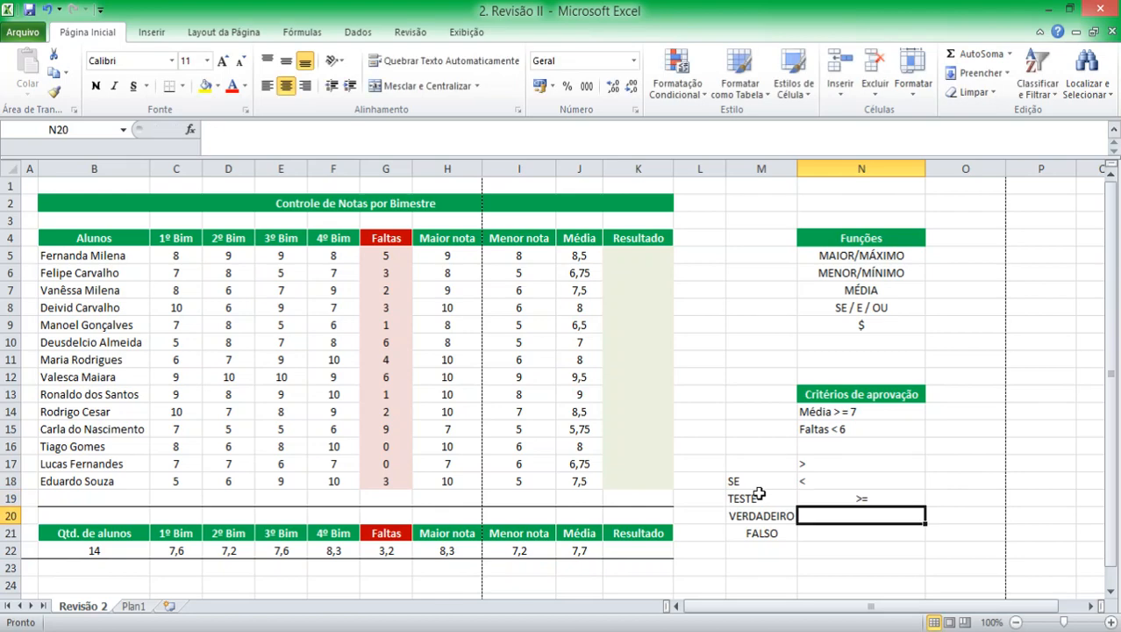
text(<=)
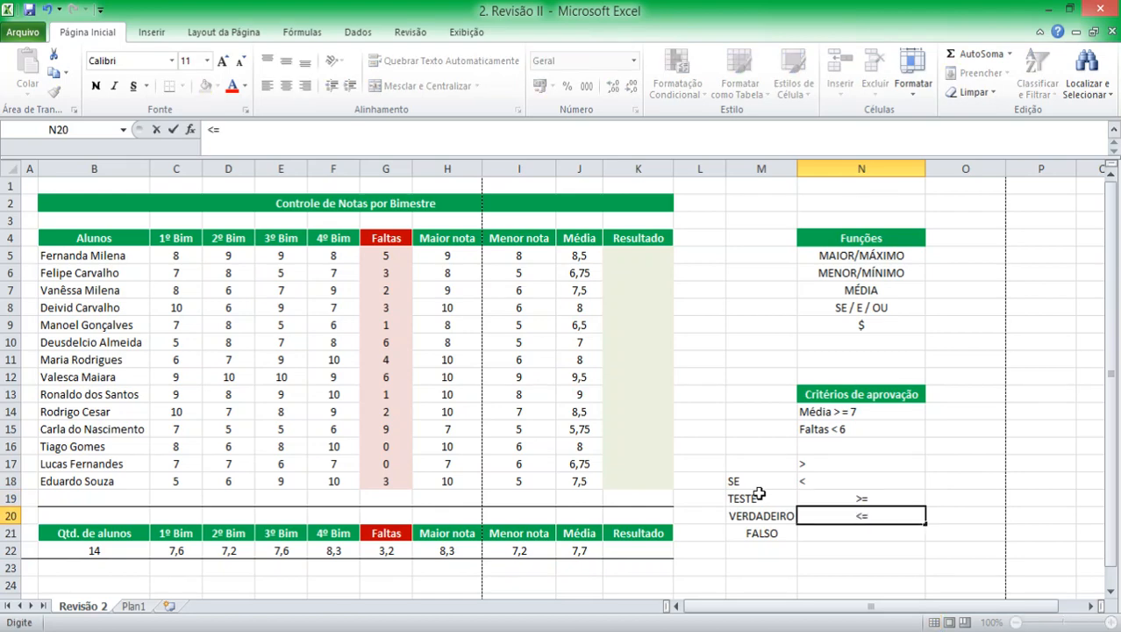
key(Return)
text(<>)
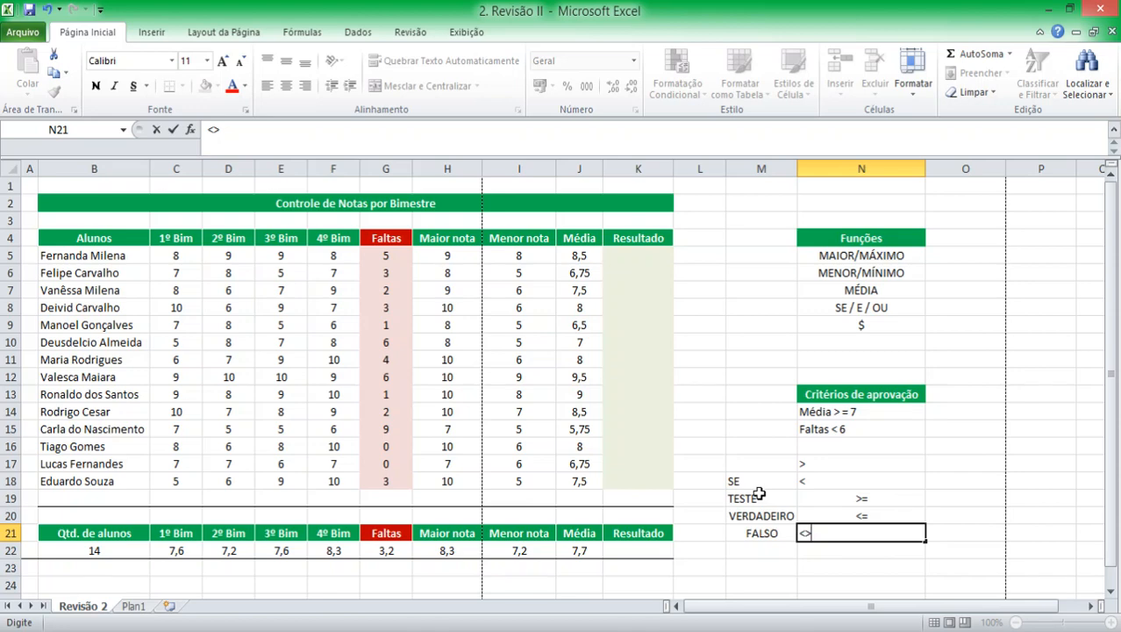
key(Return)
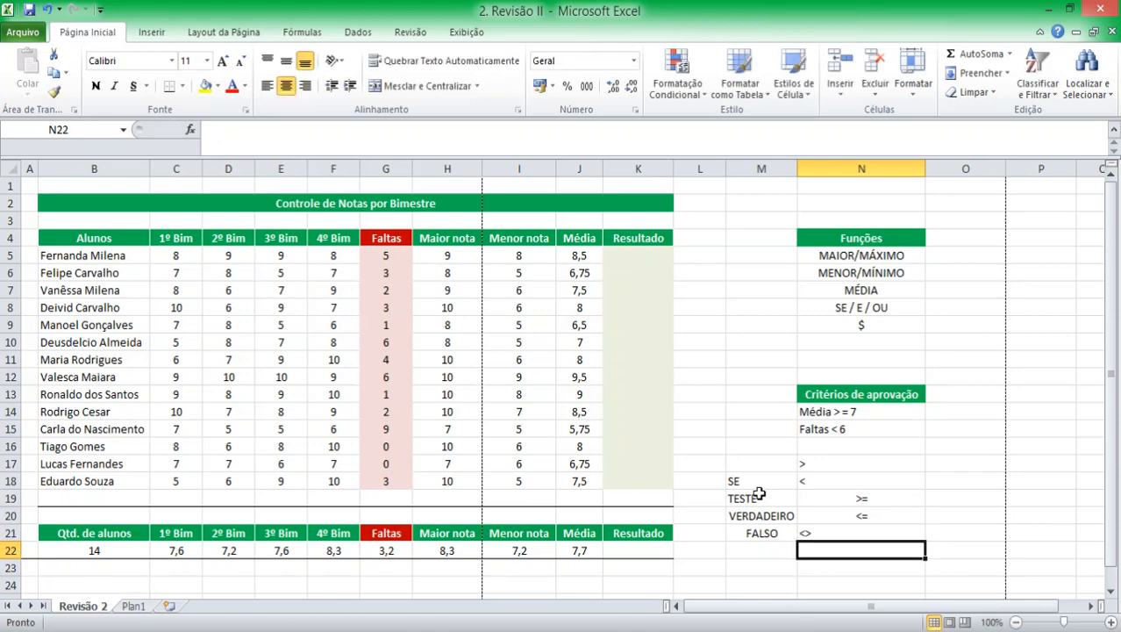
text(=)
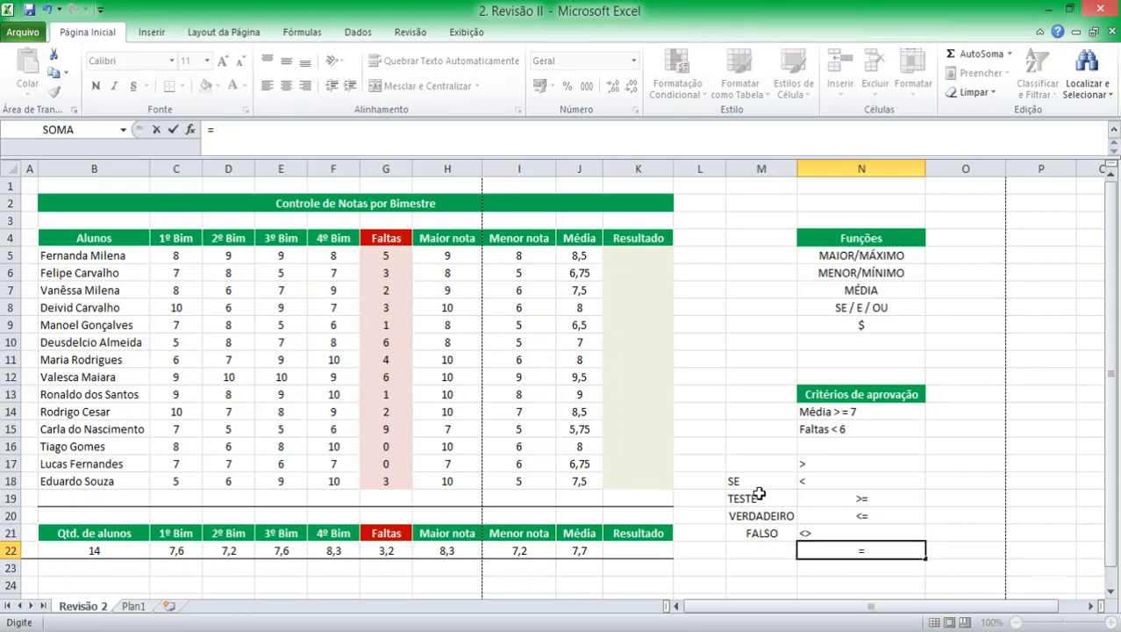
key(Return)
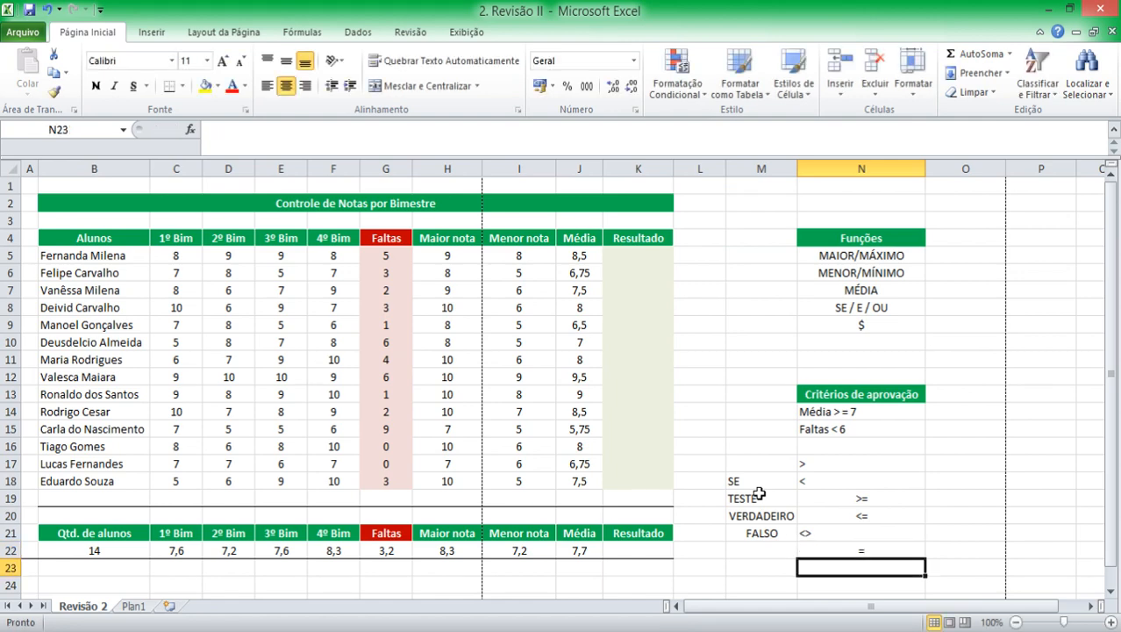
Center the comparison operators in N17:N22 horizontally
key(Up)
key(Up)
key(Up)
key(Up)
key(Up)
key(Up)
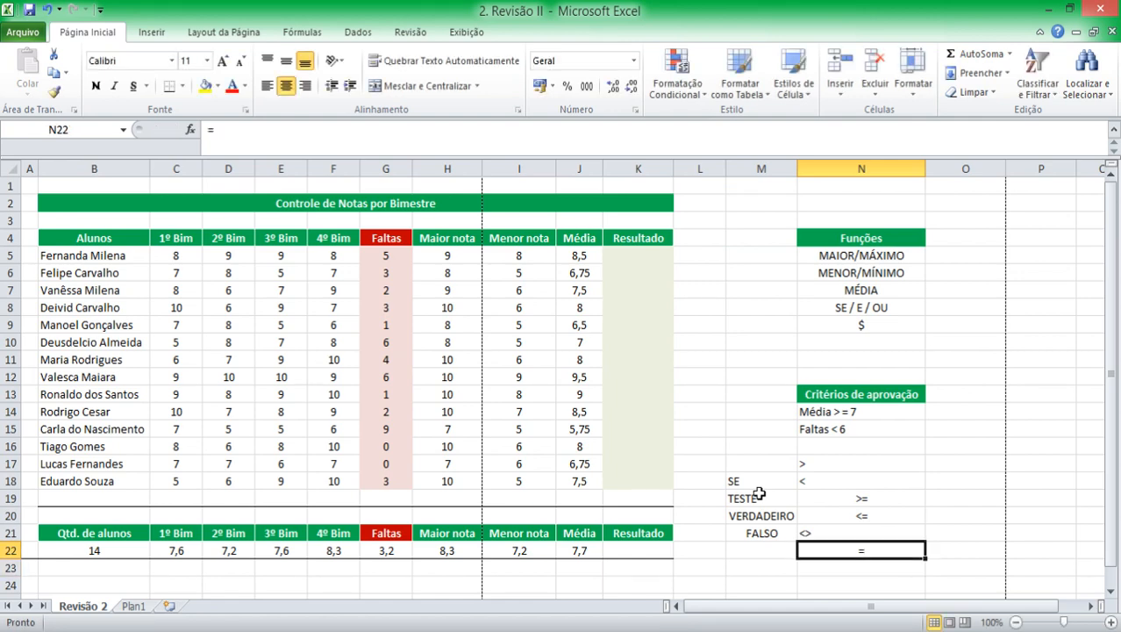
key(ctrl+shift+Down)
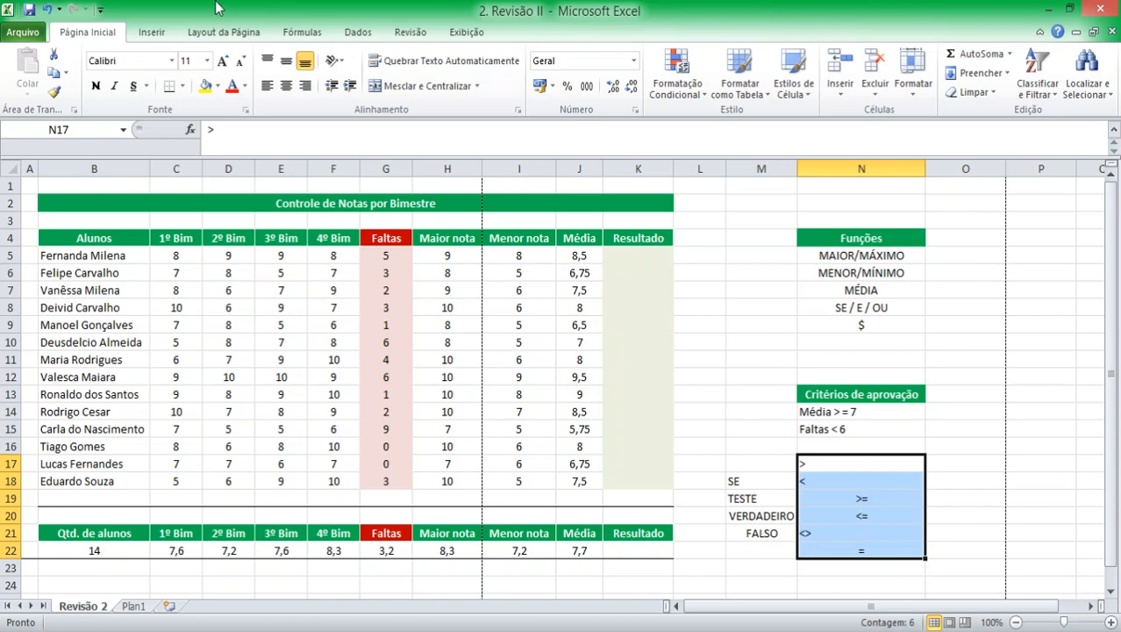
click(286, 85)
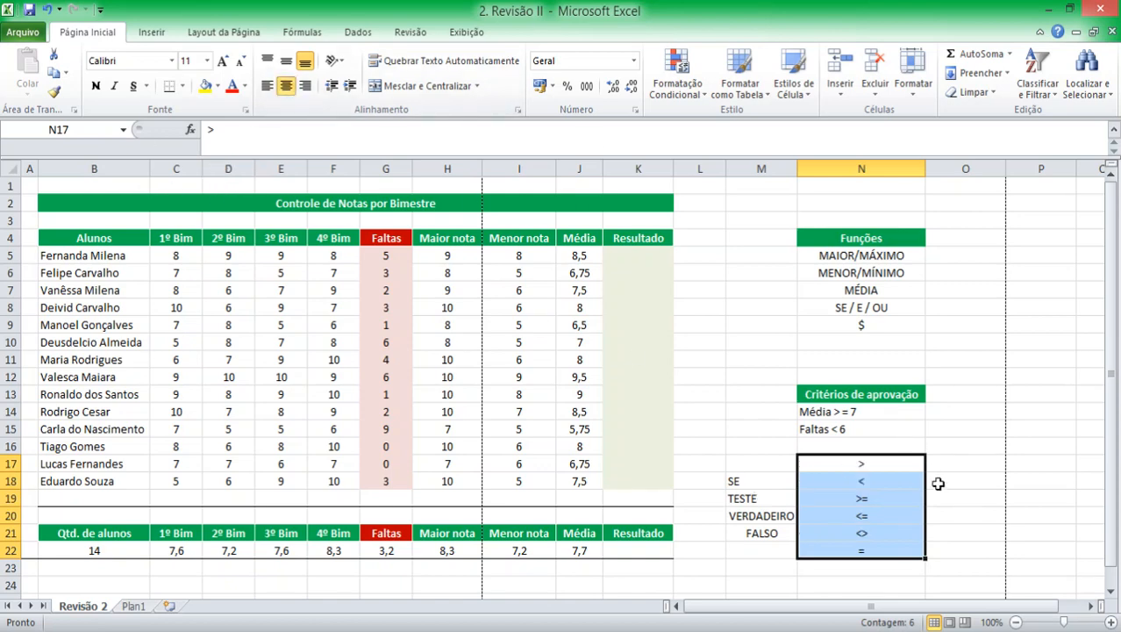
click(936, 484)
click(784, 450)
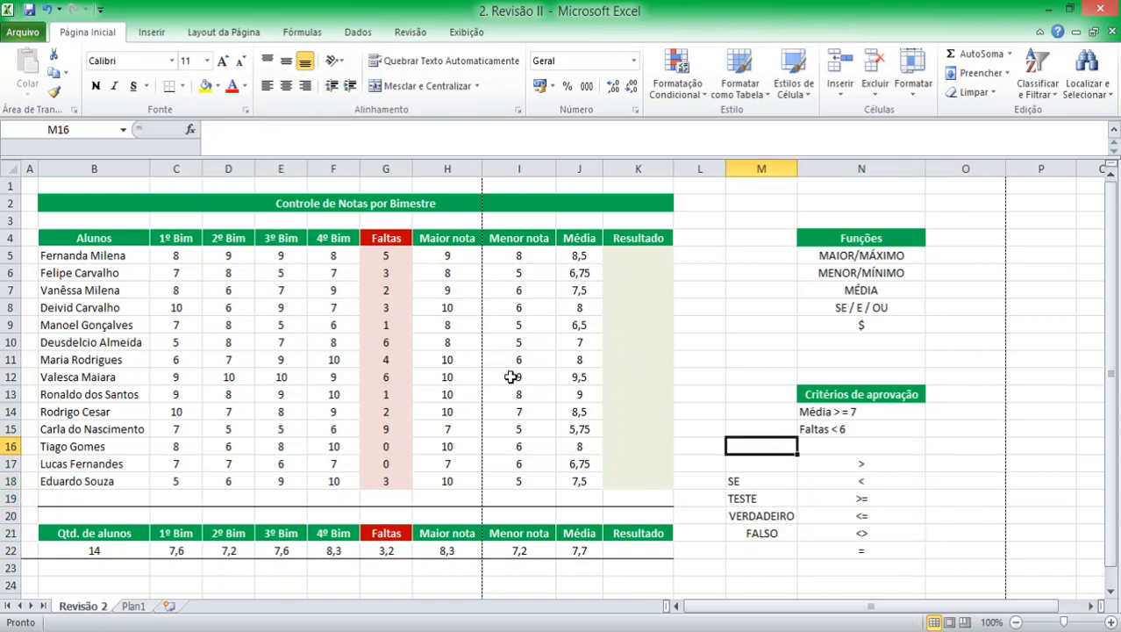
click(121, 379)
click(105, 277)
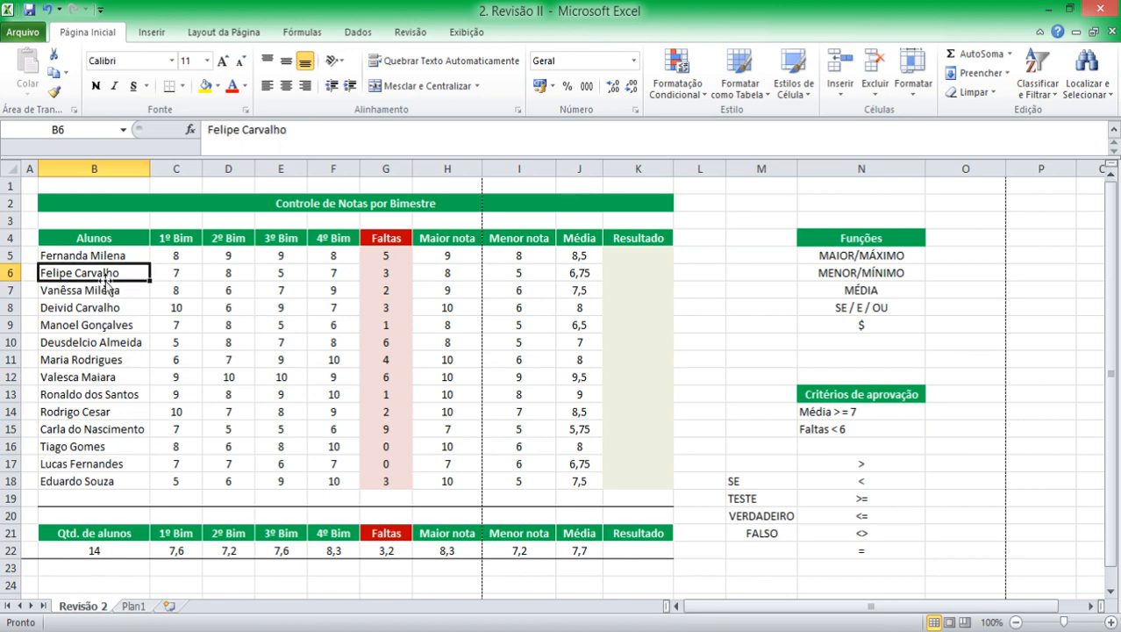
click(342, 254)
click(205, 317)
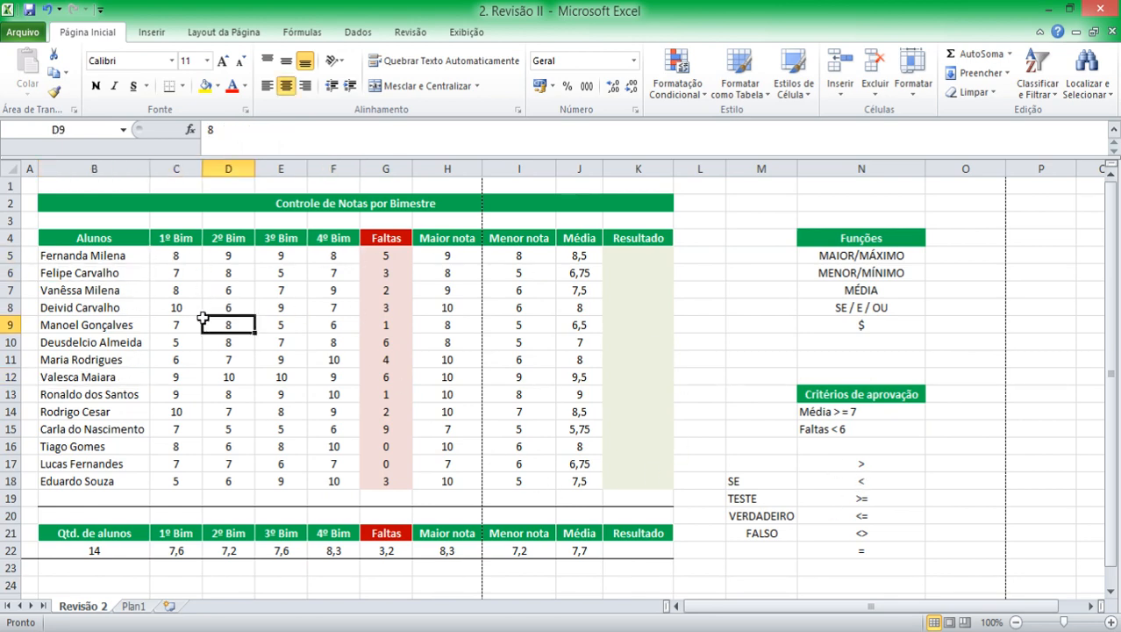
click(341, 289)
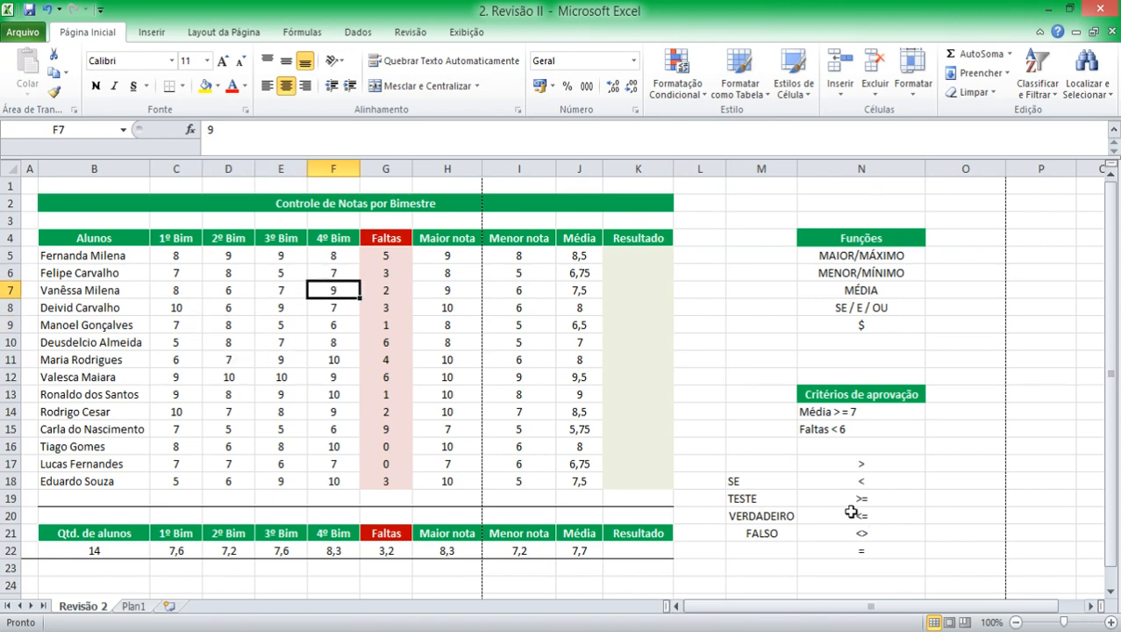
Center the cells M16:M22 containing the SE function parts horizontally
drag(770, 445, 793, 529)
key(Delete)
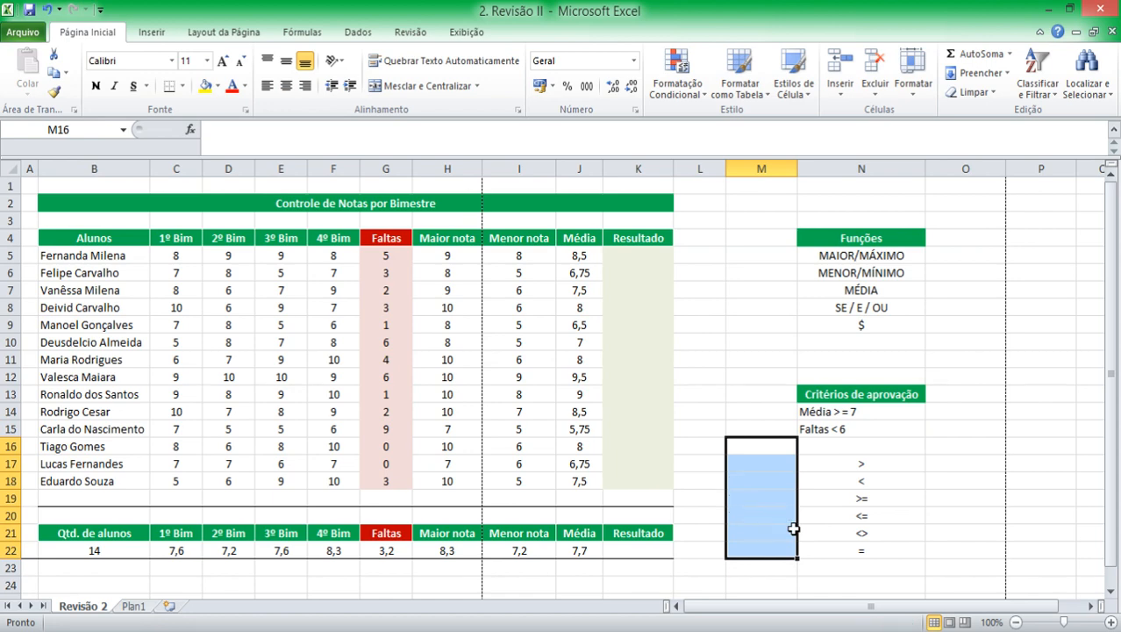
key(ctrl+z)
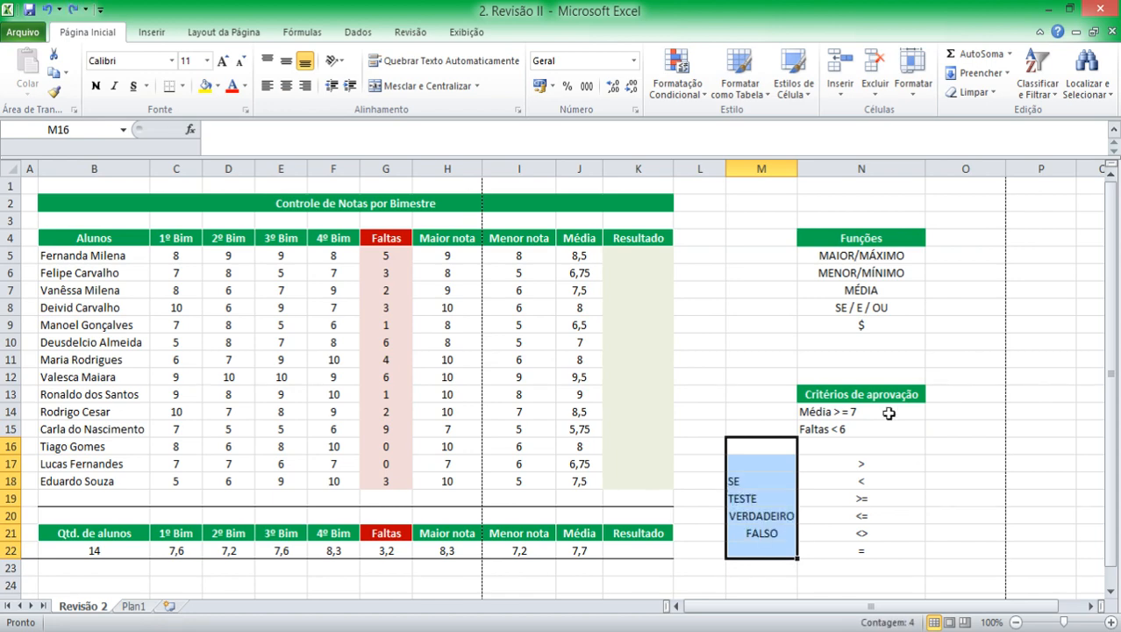
click(286, 86)
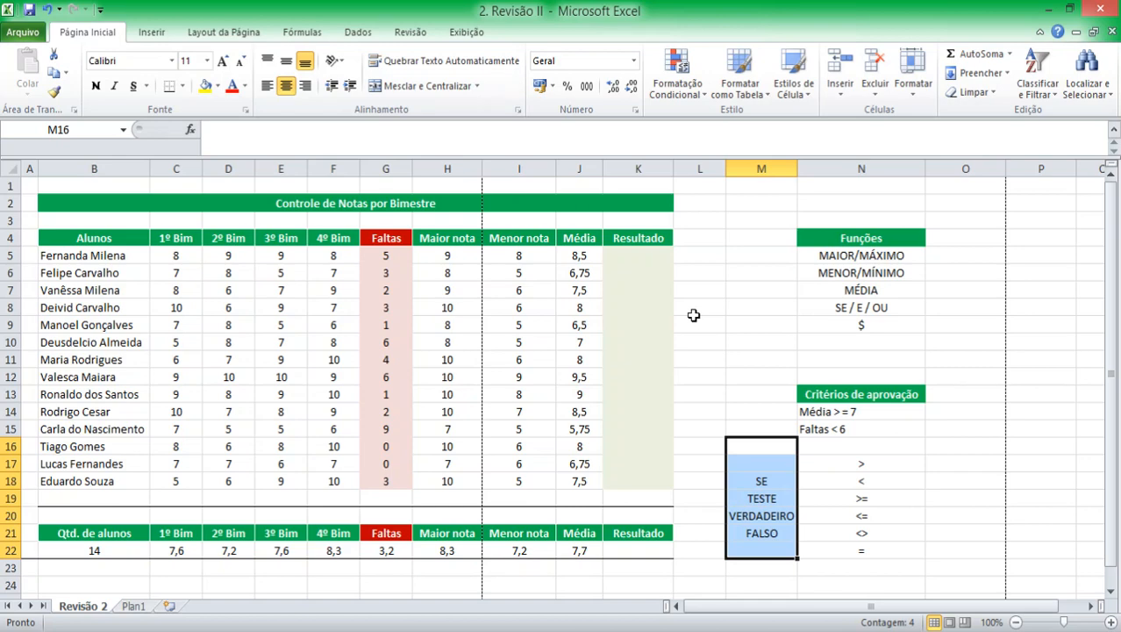
click(745, 313)
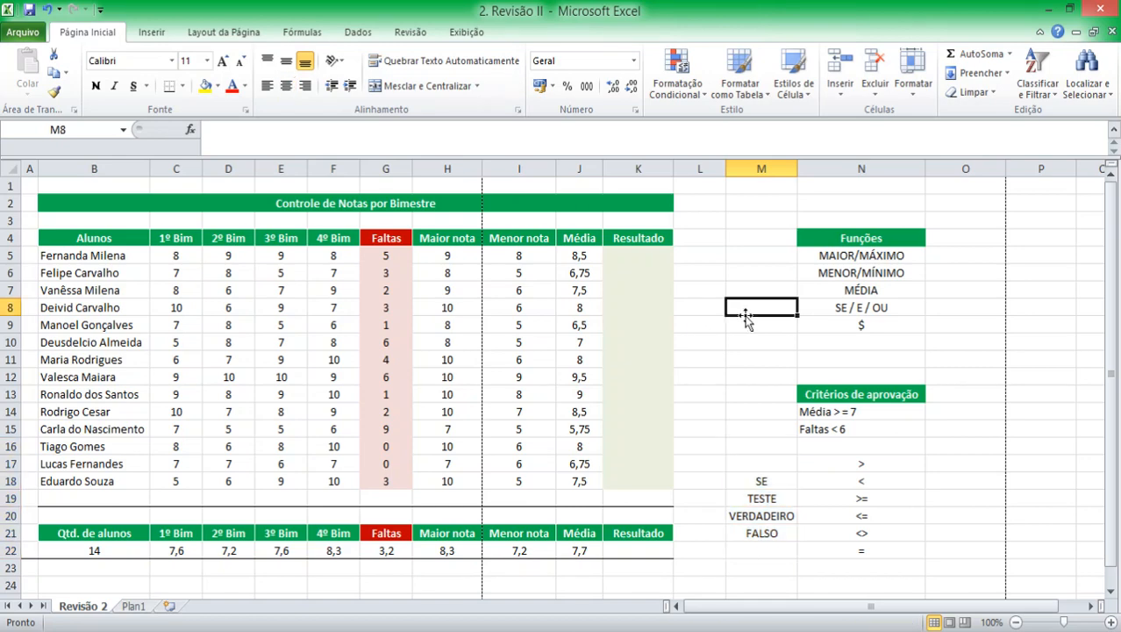
click(753, 519)
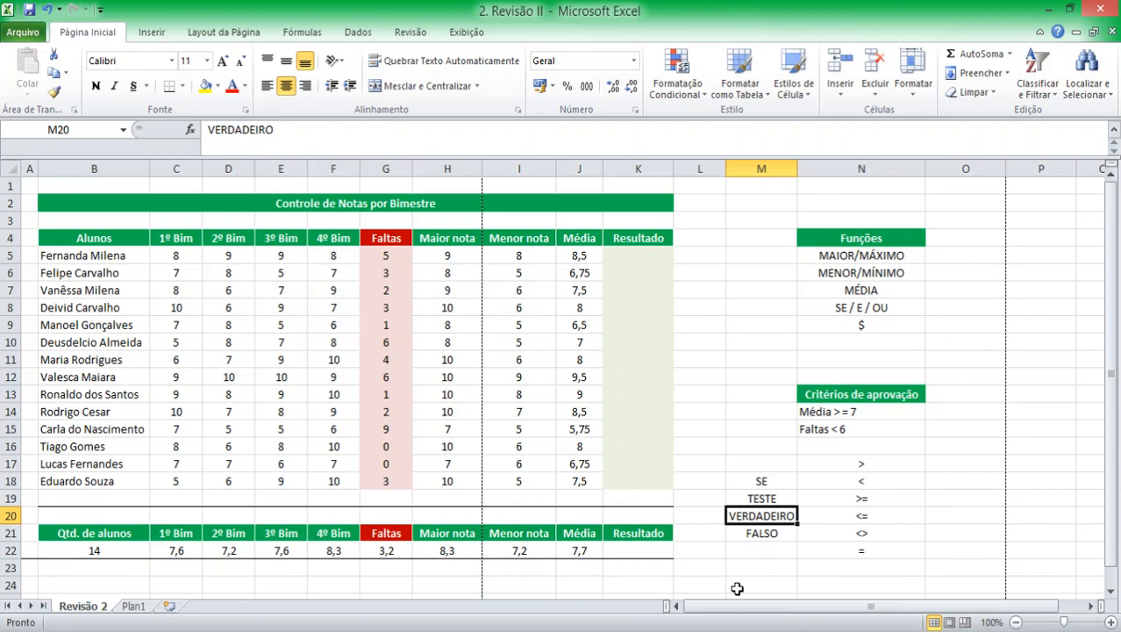
key(Down)
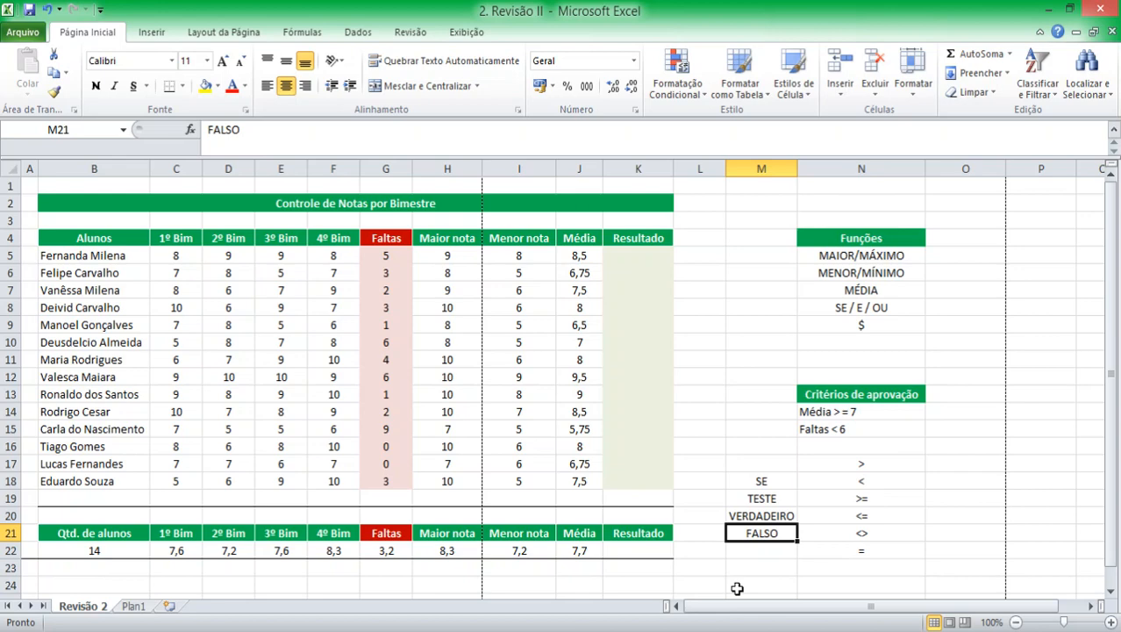
Begin an SE formula in Resultado cell K5 with the logical test J5>=7
key(Up)
key(Up)
key(Up)
key(Up)
key(Left)
key(Left)
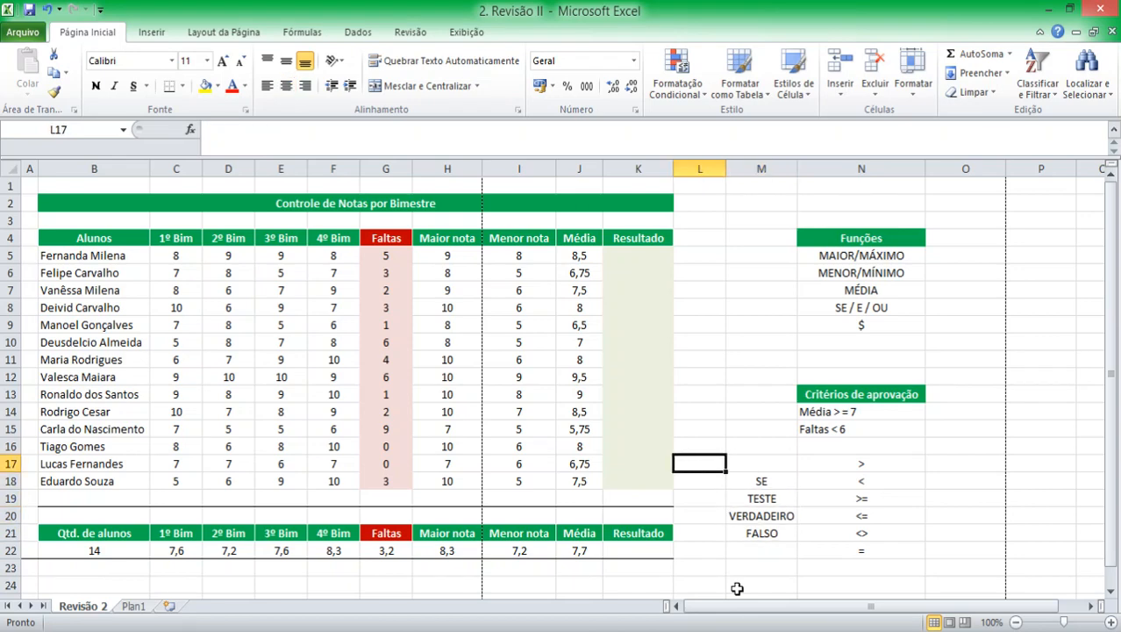
key(ctrl+Up)
key(Down)
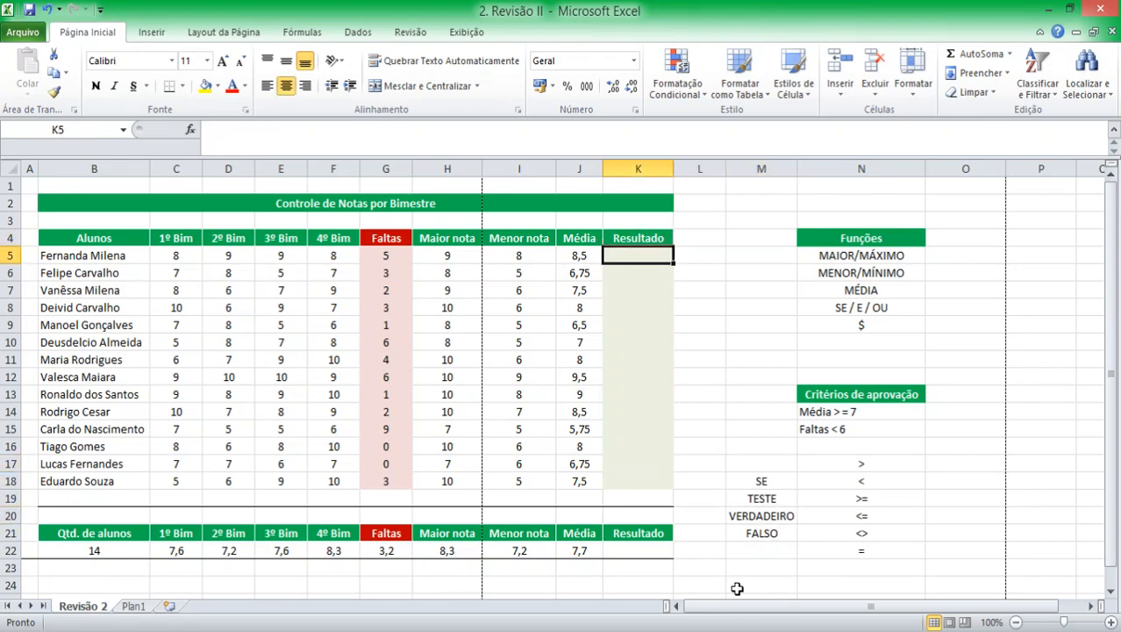
text(=SE()
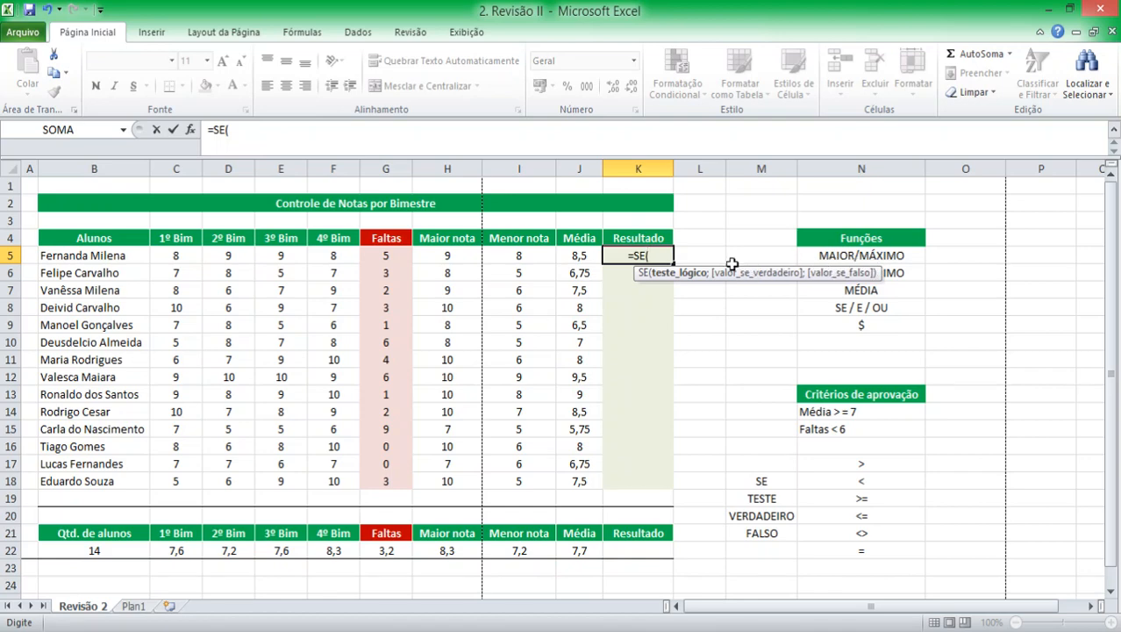
drag(737, 270, 866, 25)
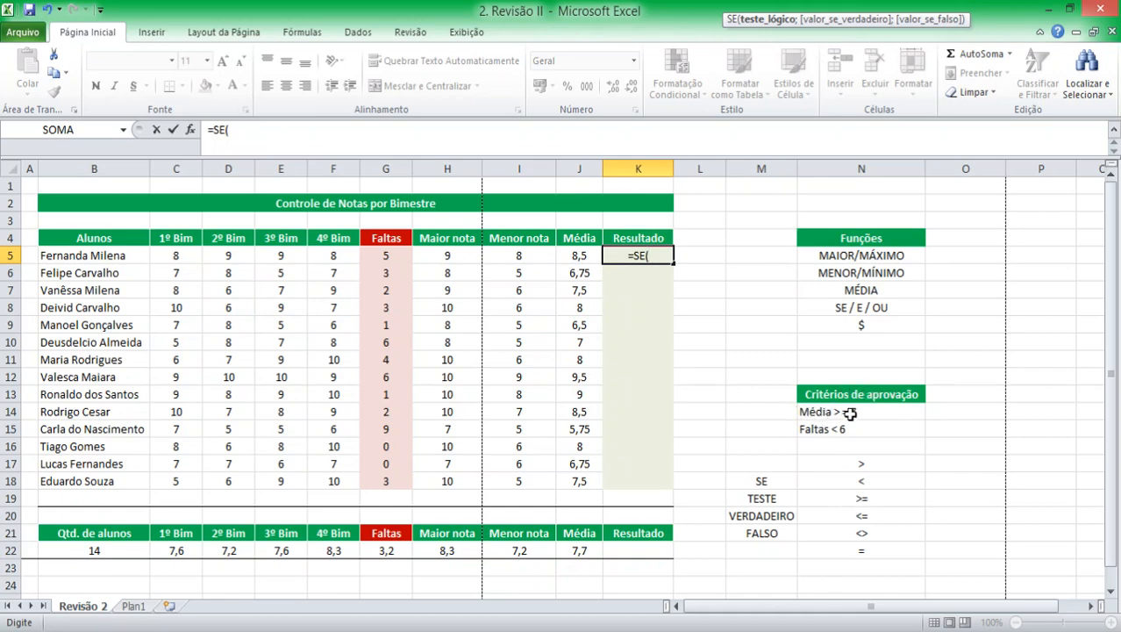
click(579, 258)
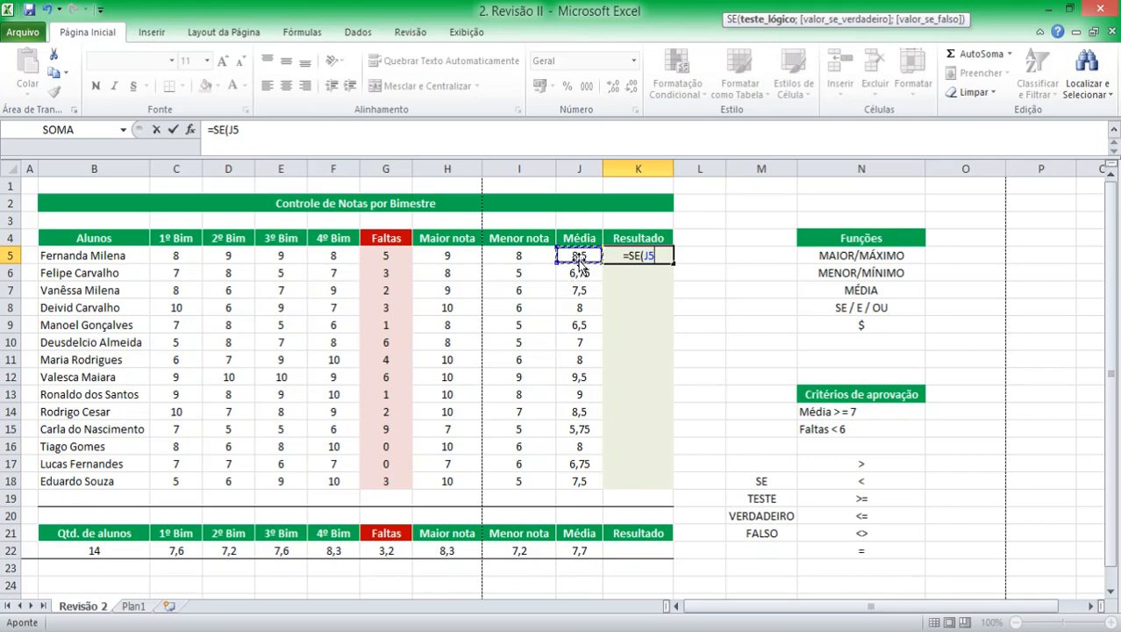
text(>)
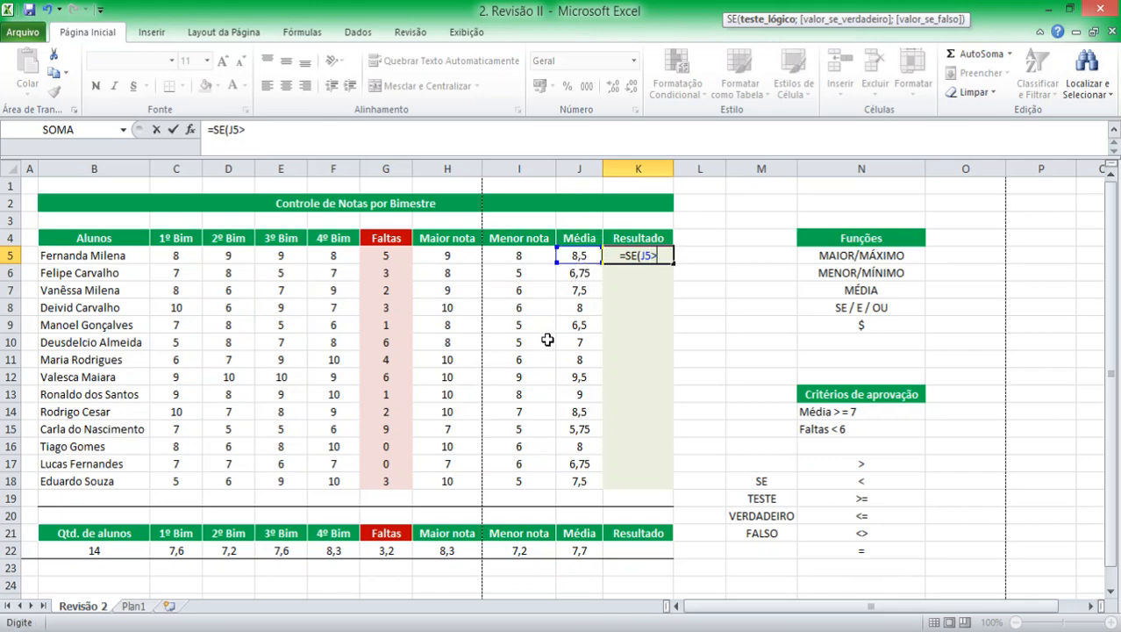
text(=7)
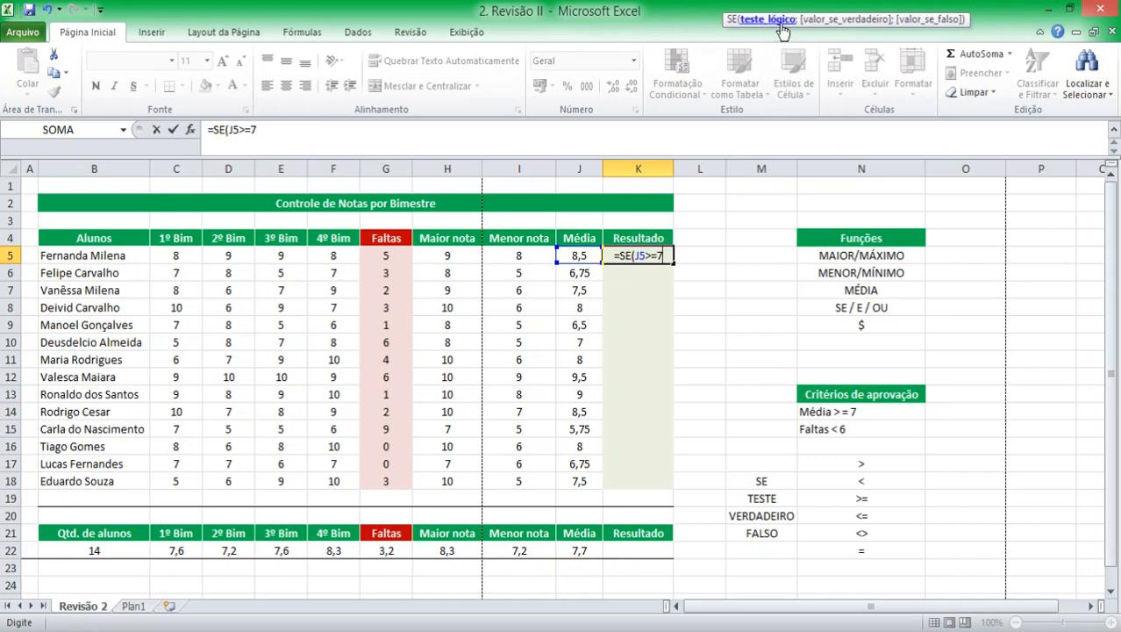
text(;)
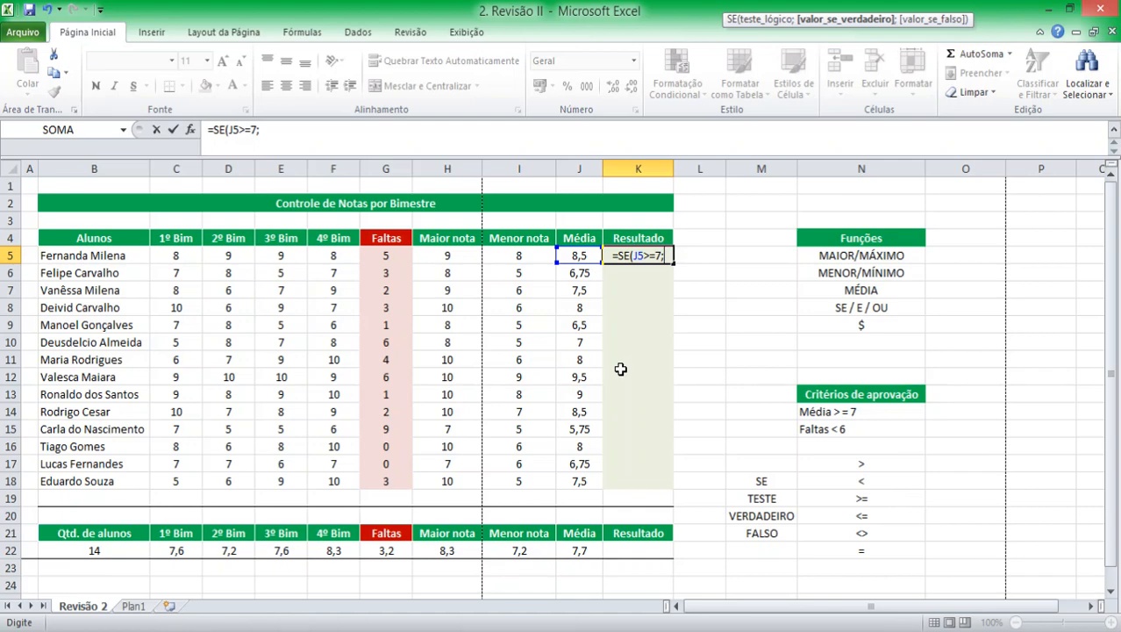
text("")
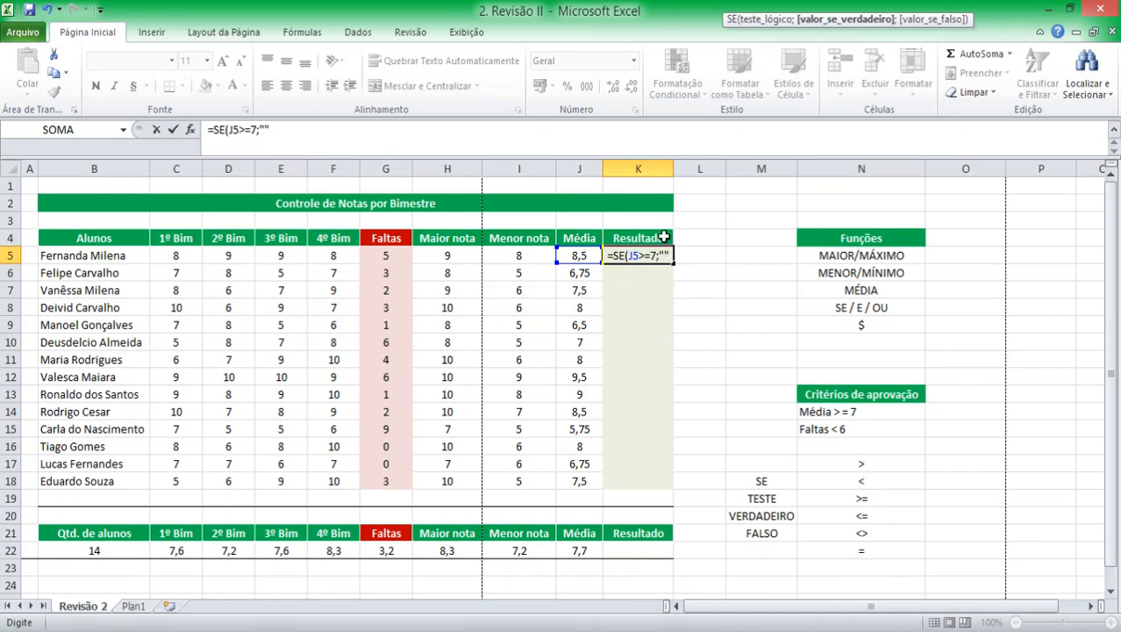
key(BackSpace)
key(BackSpace)
text(ARRE)
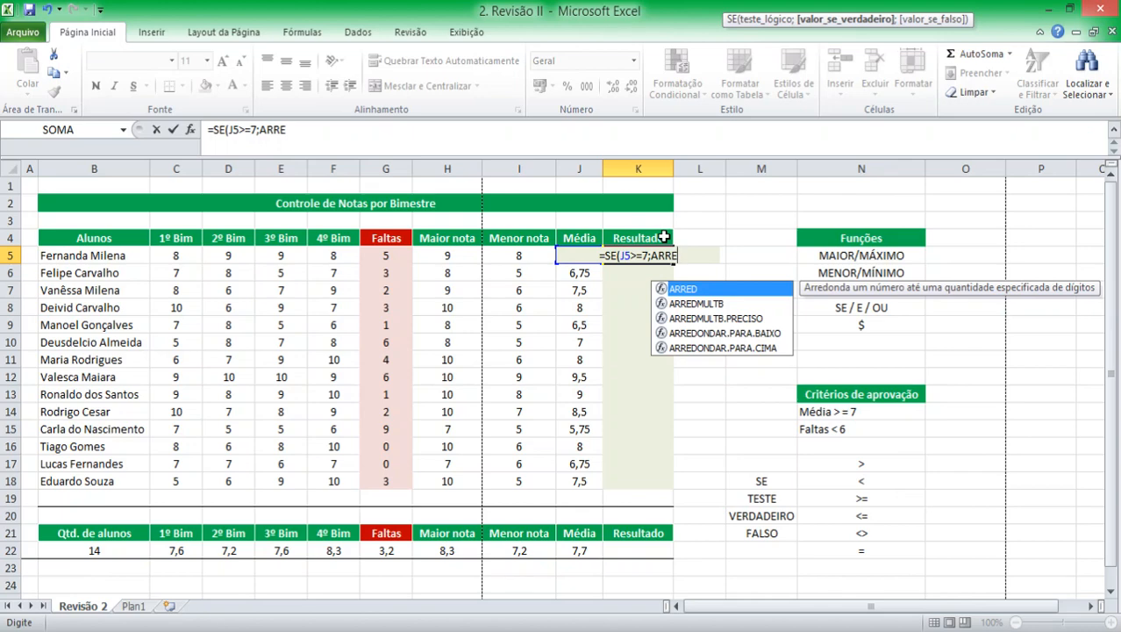
key(BackSpace)
key(BackSpace)
key(BackSpace)
key(BackSpace)
text(MAI)
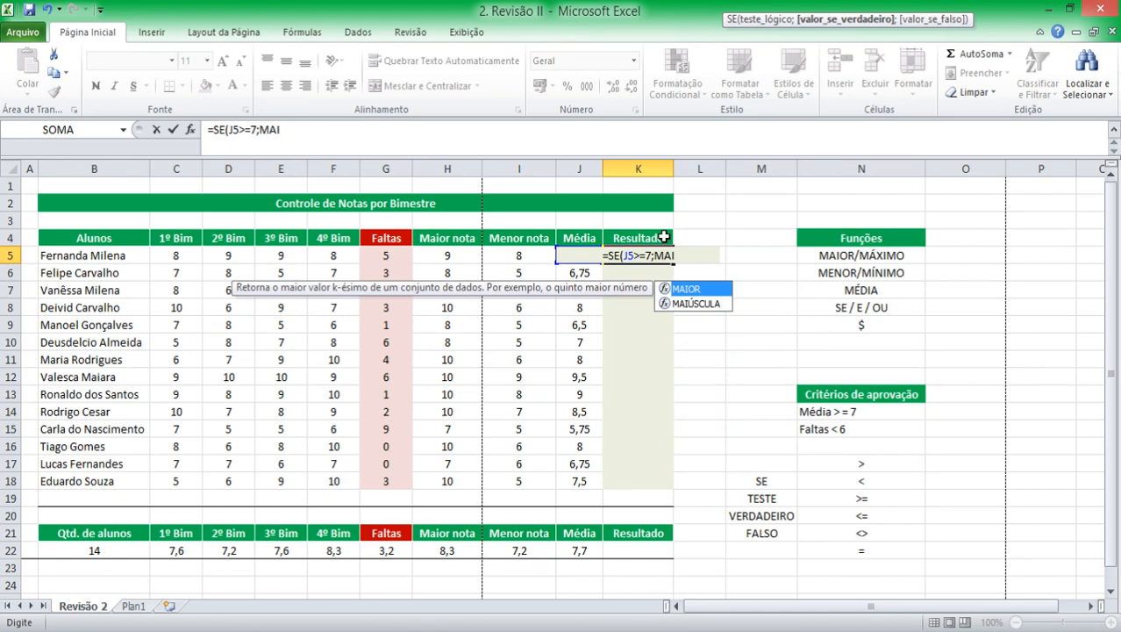
key(BackSpace)
key(BackSpace)
key(BackSpace)
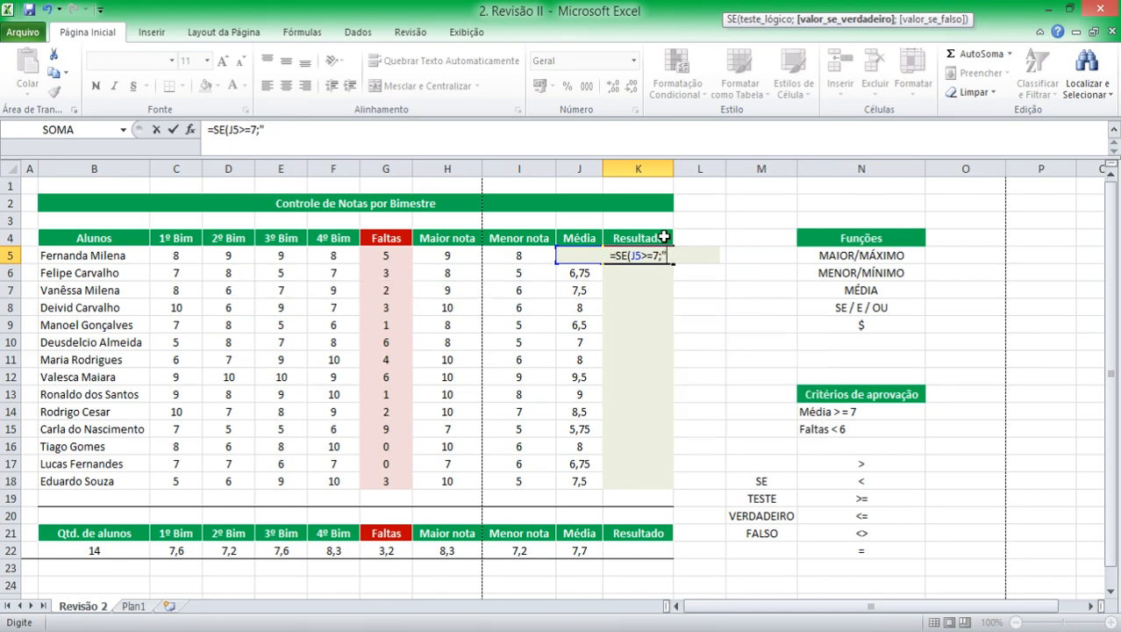
Add the text "Aprovado" in quotation marks as the value-if-true argument of the SE formula in K5
text("")
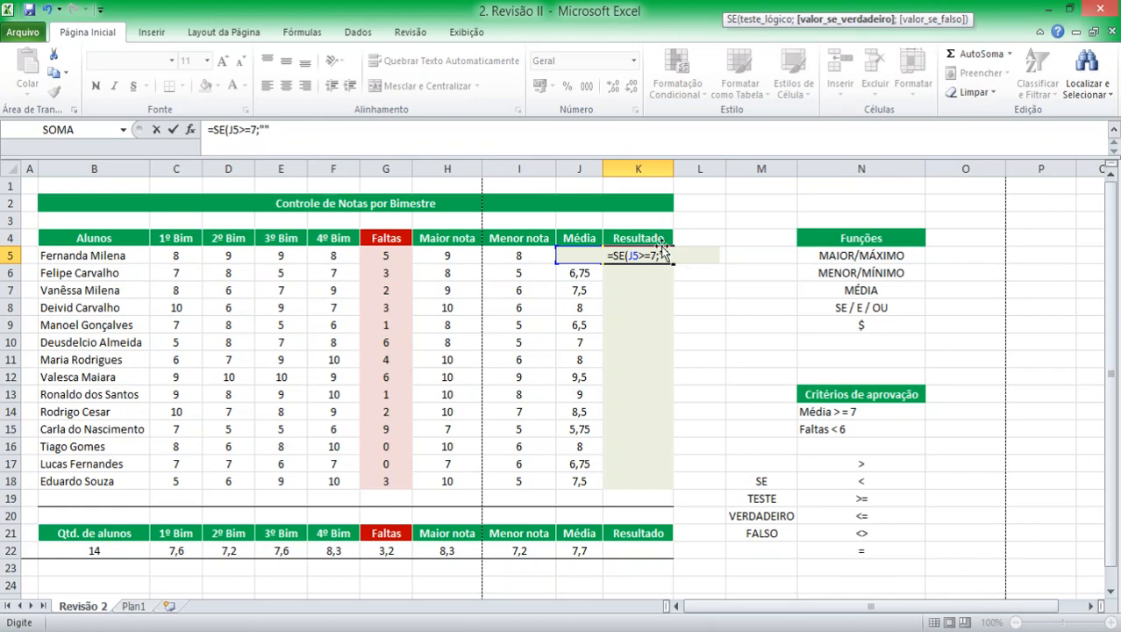
click(659, 252)
text(aPROVAD)
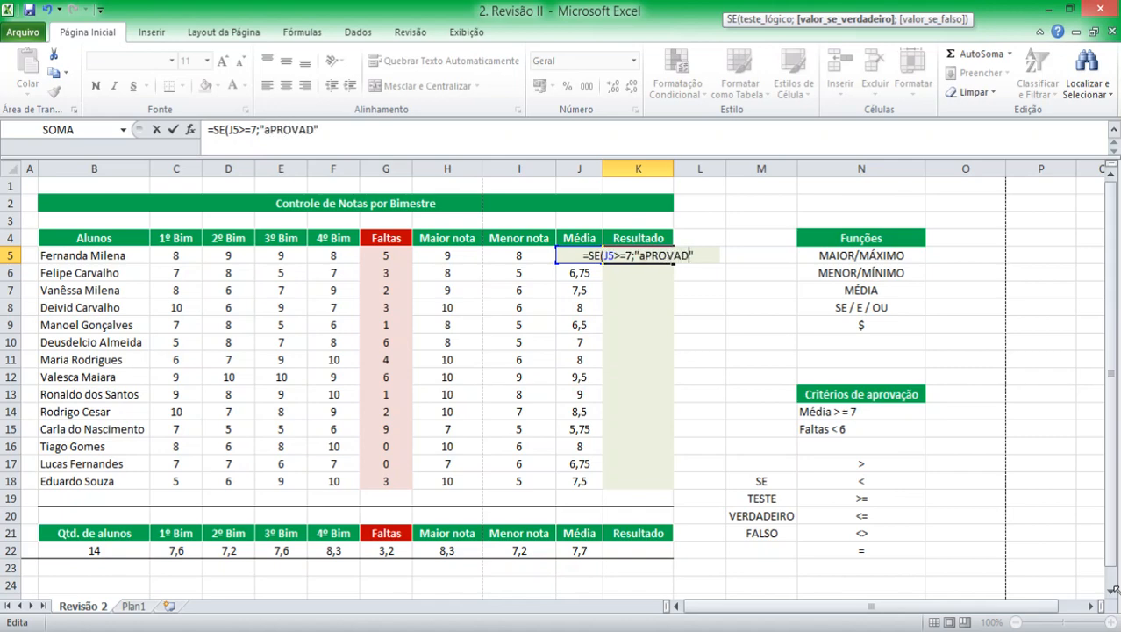
key(BackSpace)
key(BackSpace)
key(BackSpace)
key(BackSpace)
key(BackSpace)
key(BackSpace)
key(BackSpace)
text(Aprovado)
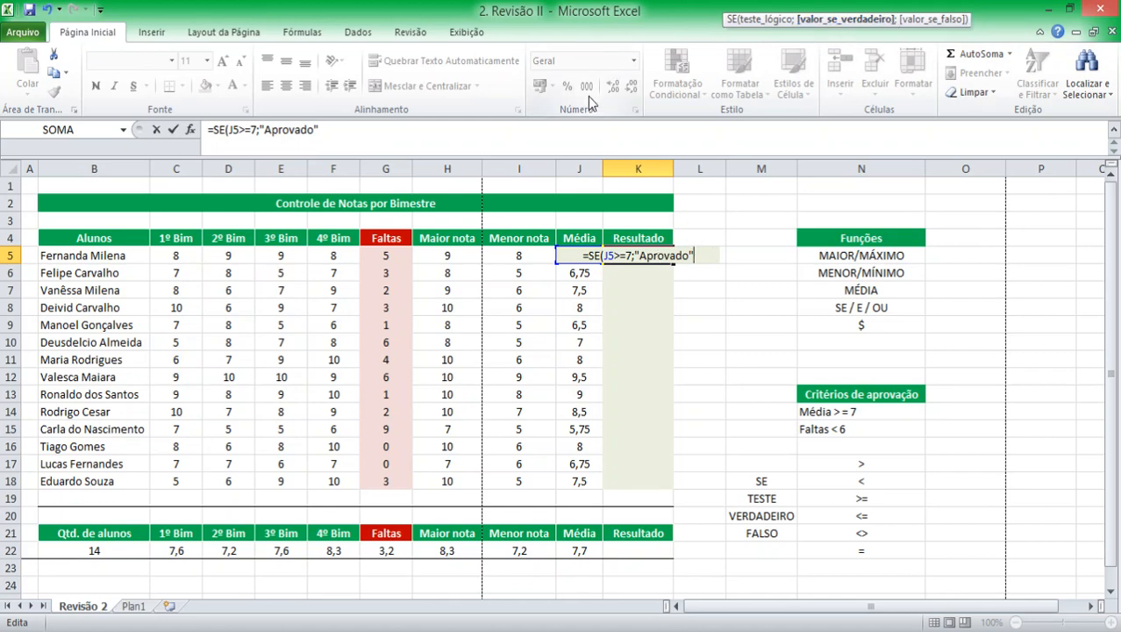
Add "Reprovado" as the value-if-false argument, close the parenthesis and enter the SE formula in K5
text(;)
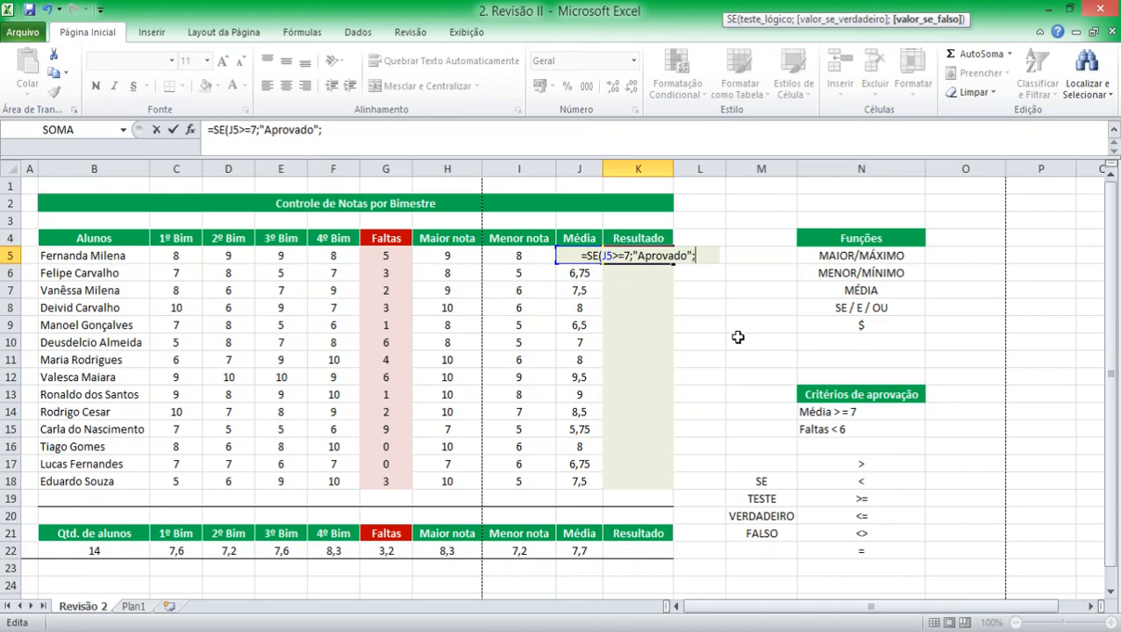
text(";")
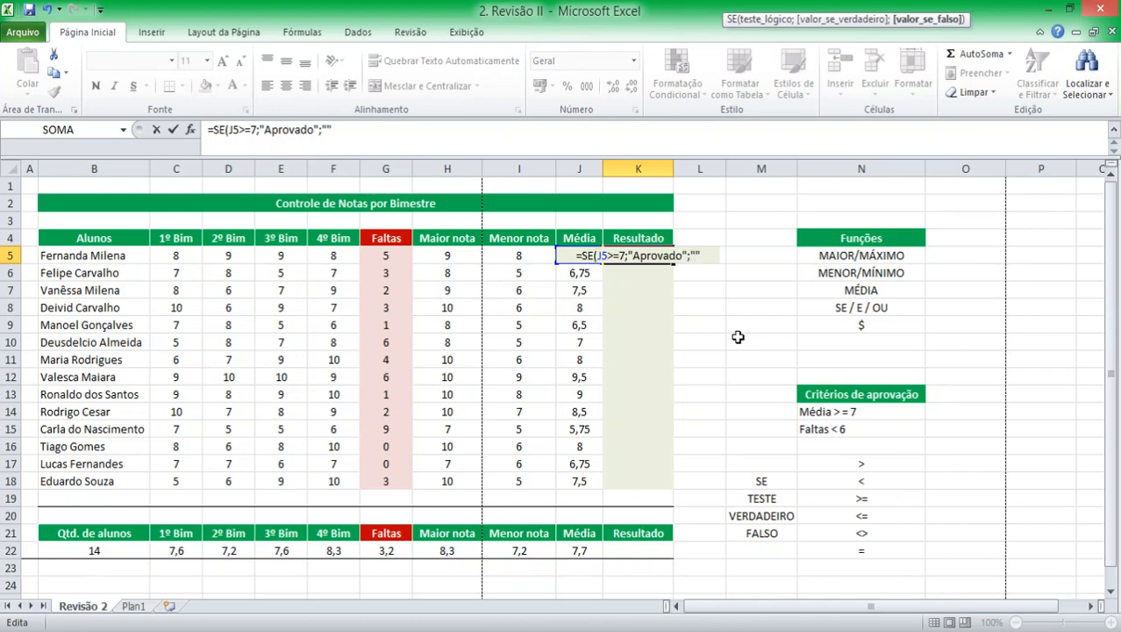
text(Repro)
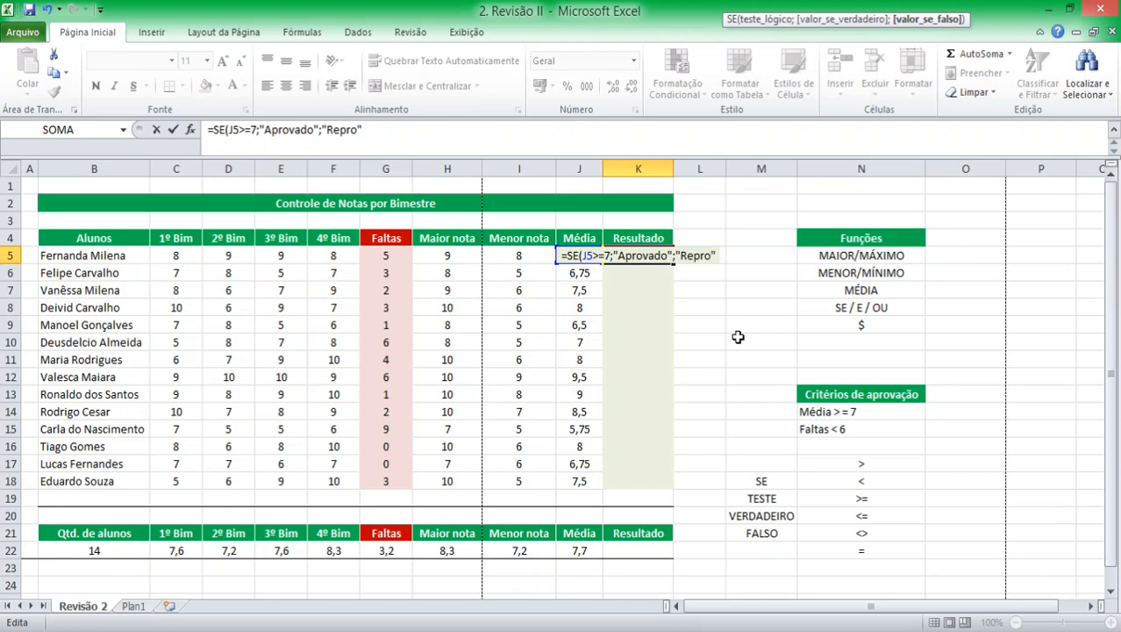
text(vado))
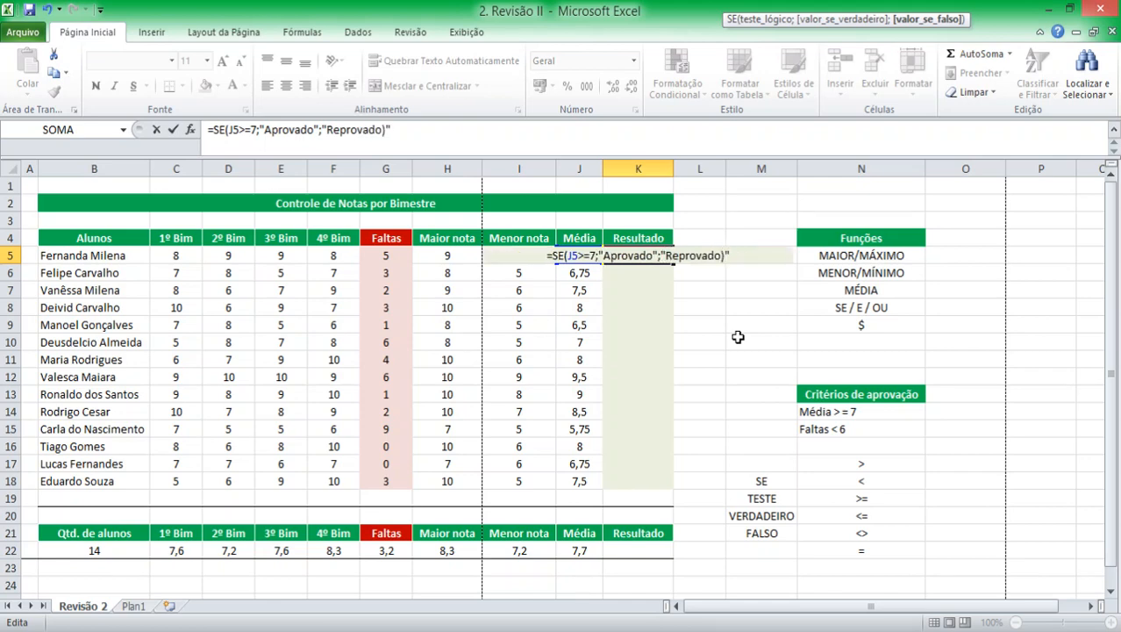
key(BackSpace)
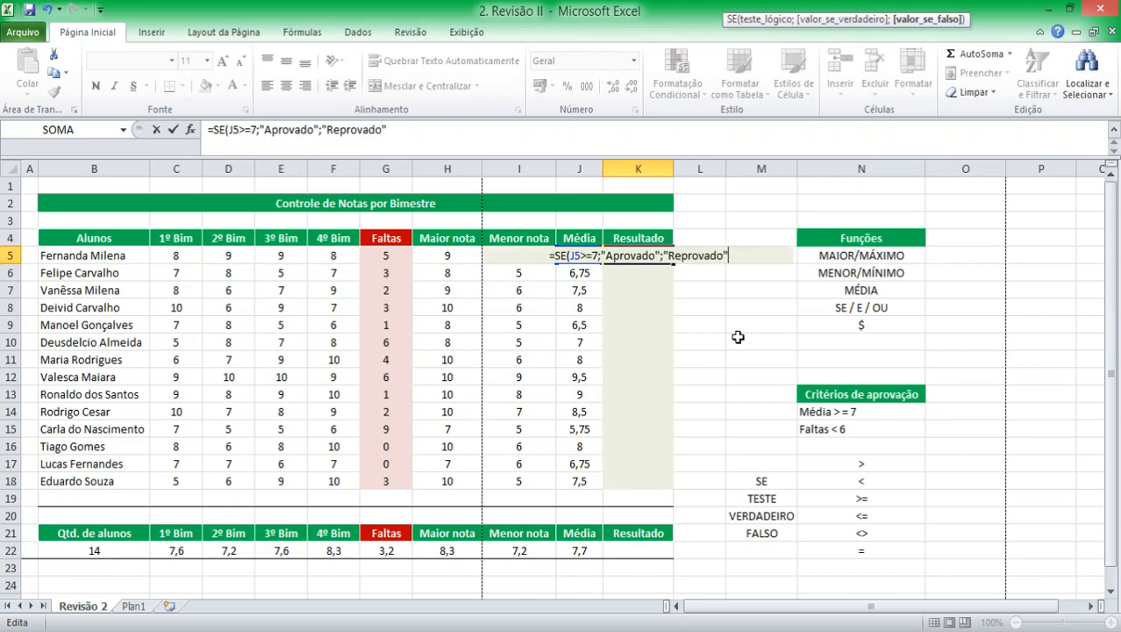
text())
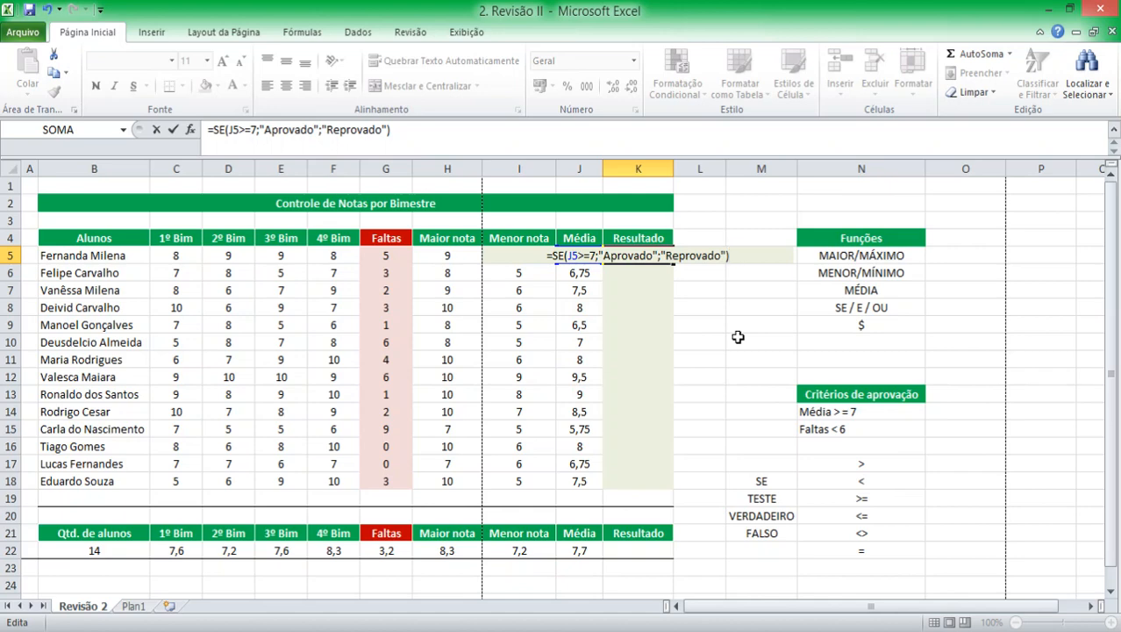
key(BackSpace)
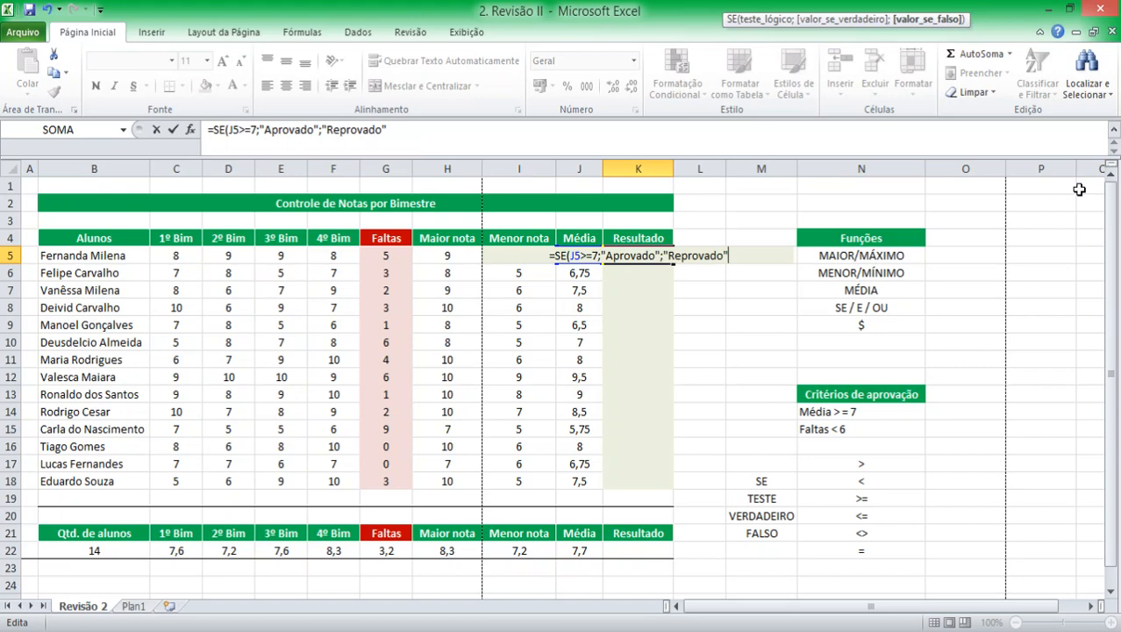
text())
key(Return)
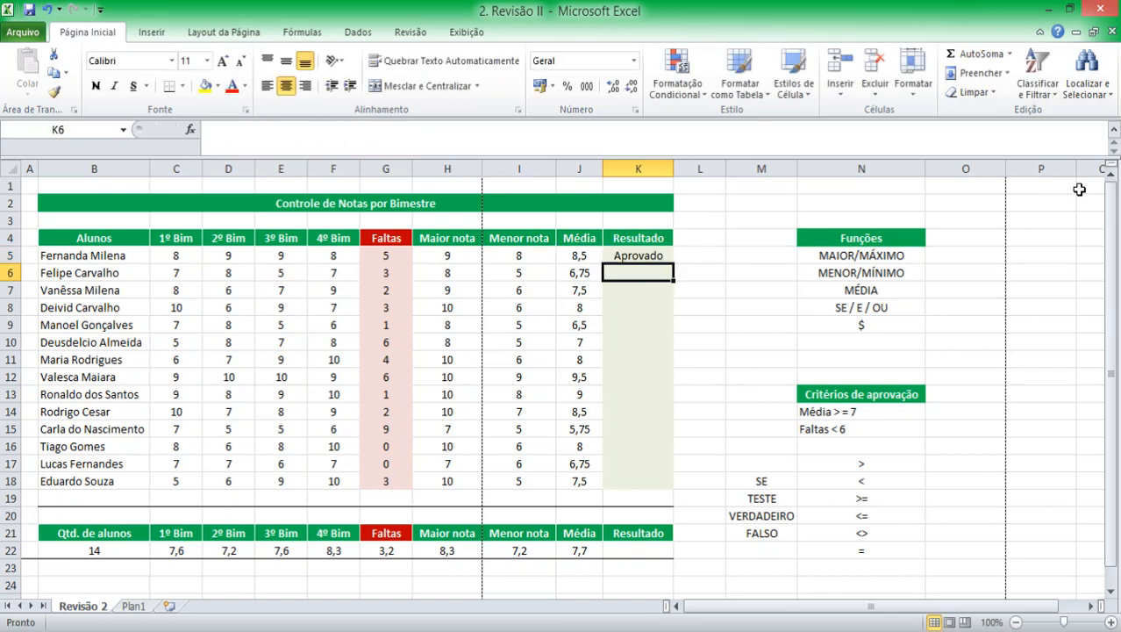
Fill the SE formula from K5 down the Resultado column to K18
key(Up)
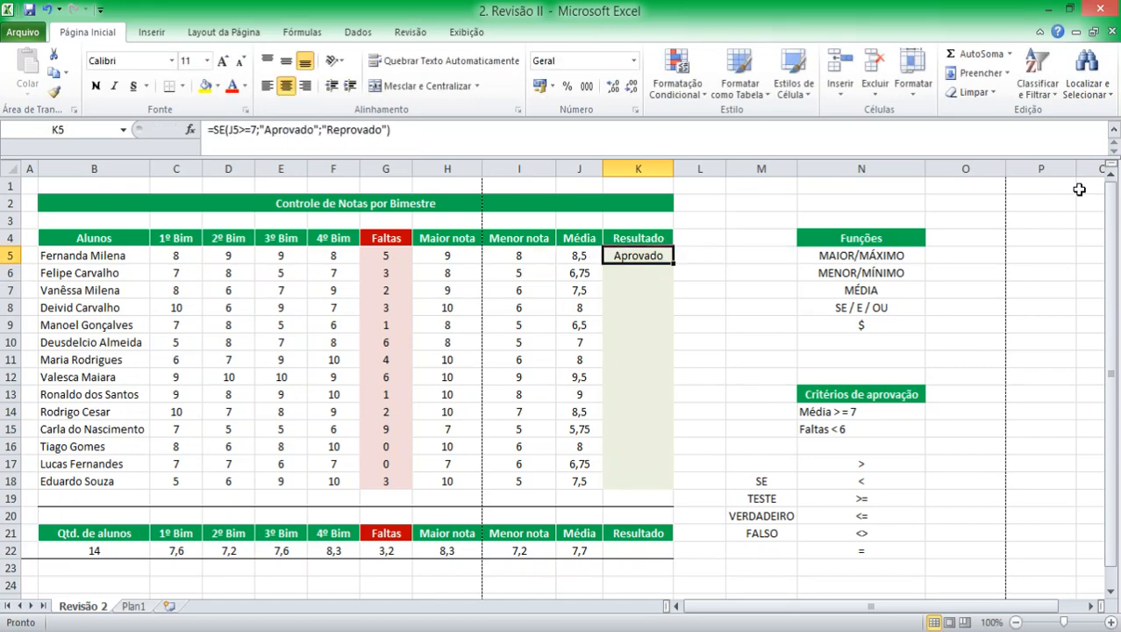
double_click(676, 264)
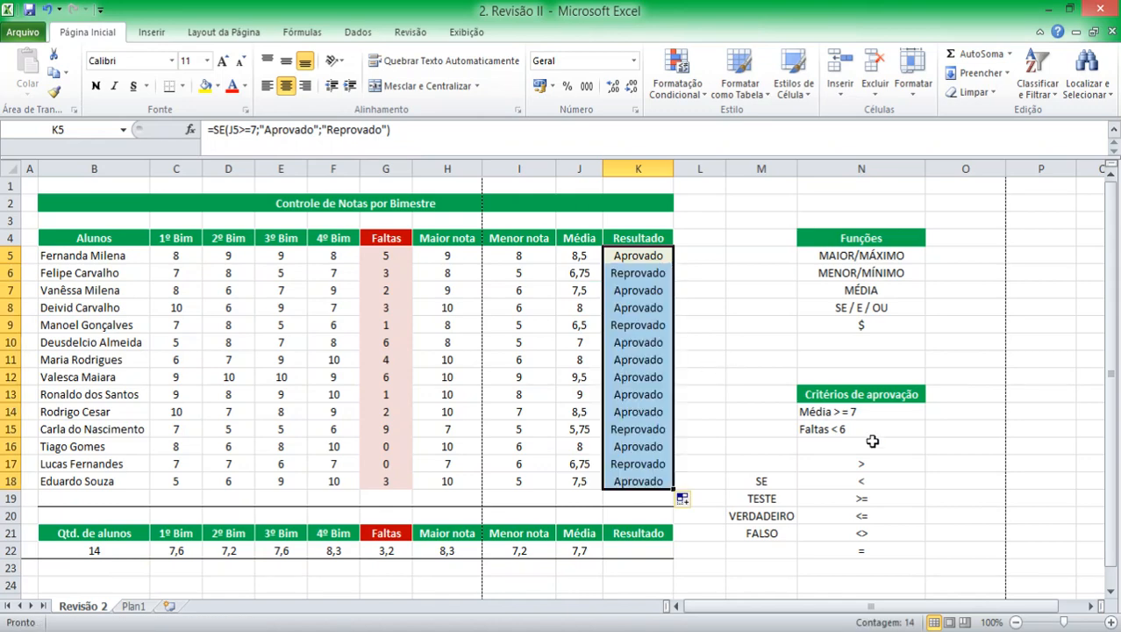
click(965, 463)
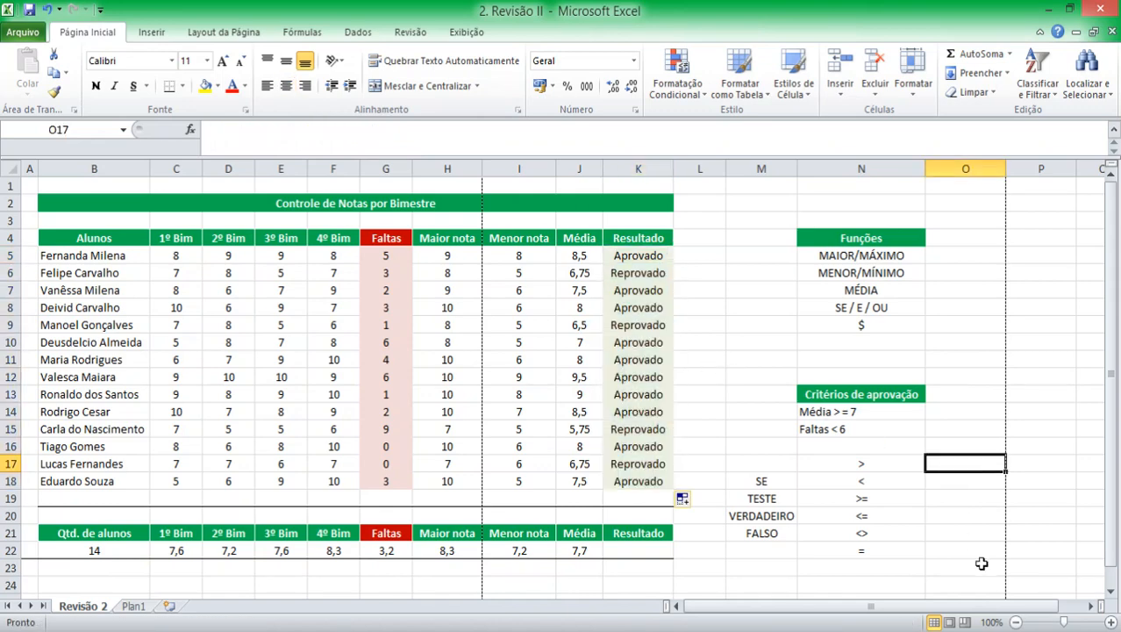
Clear the formulas from the Resultado cells K5:K18
click(640, 264)
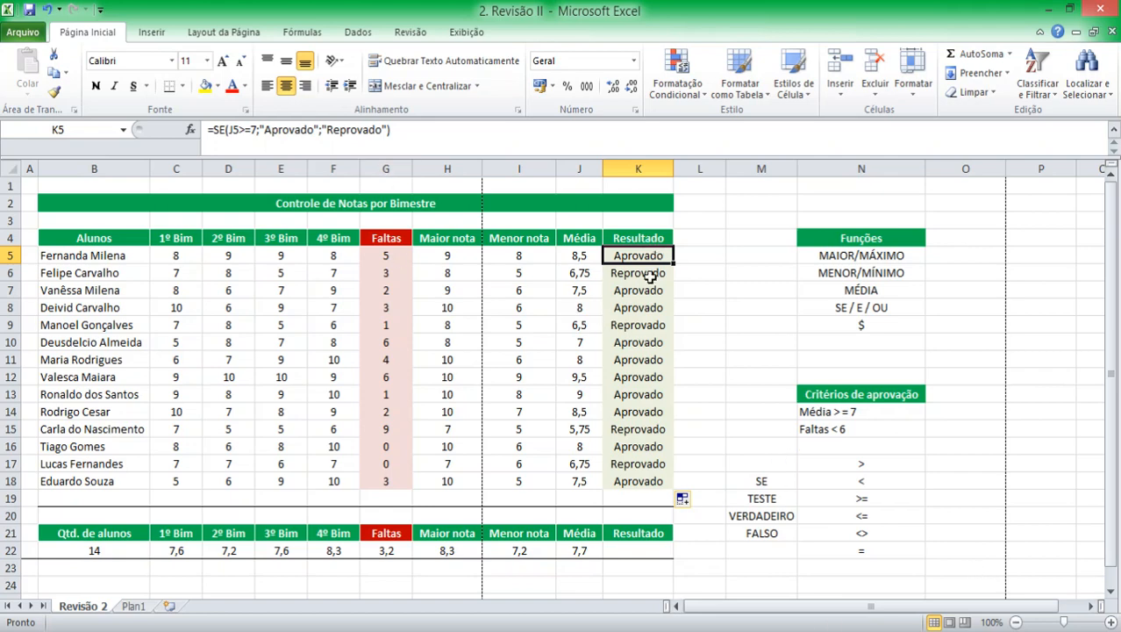
drag(649, 256, 664, 474)
key(Delete)
Start an SE formula in K5 with the logical test MÉDIA(C5:F5)>=7, averaging the four bimester grades inside the test
key(Up)
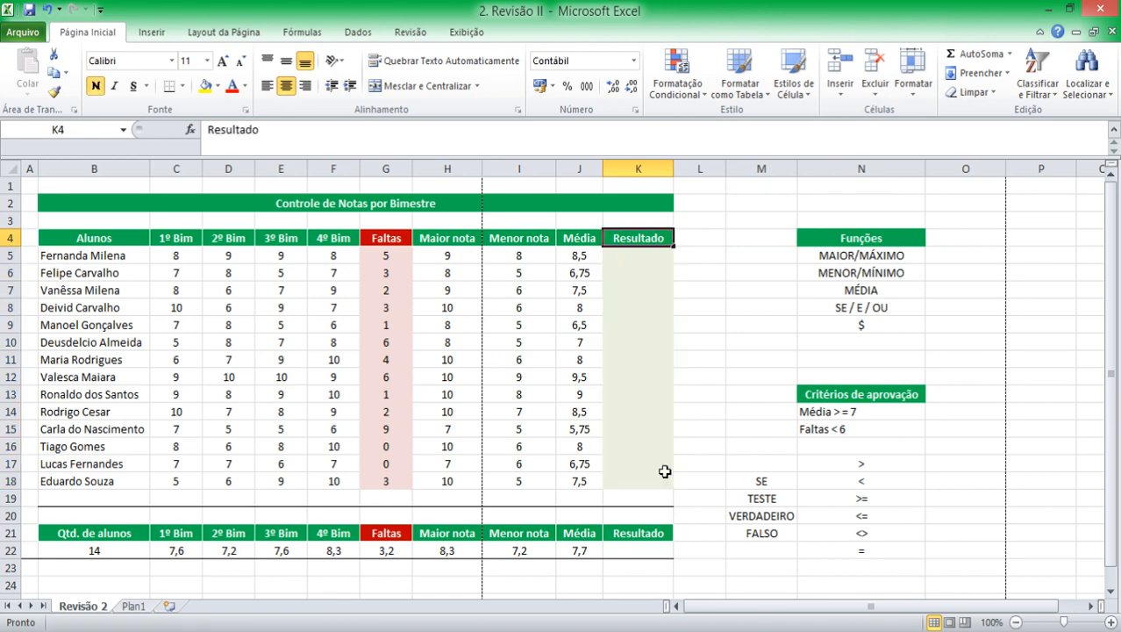
key(Down)
text(=se)
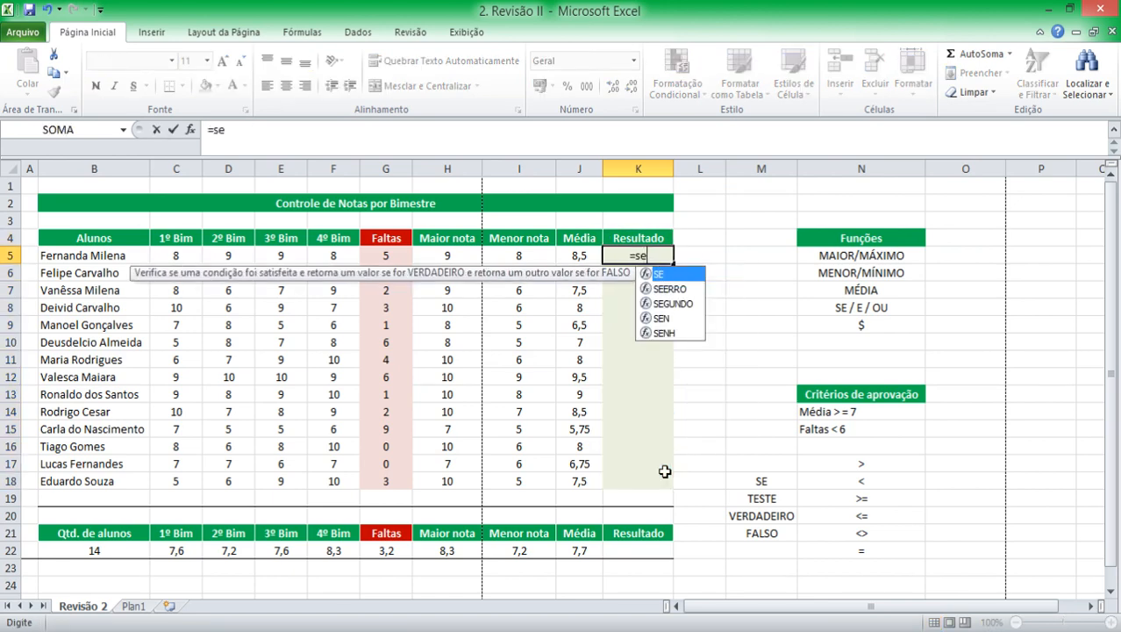
key(Tab)
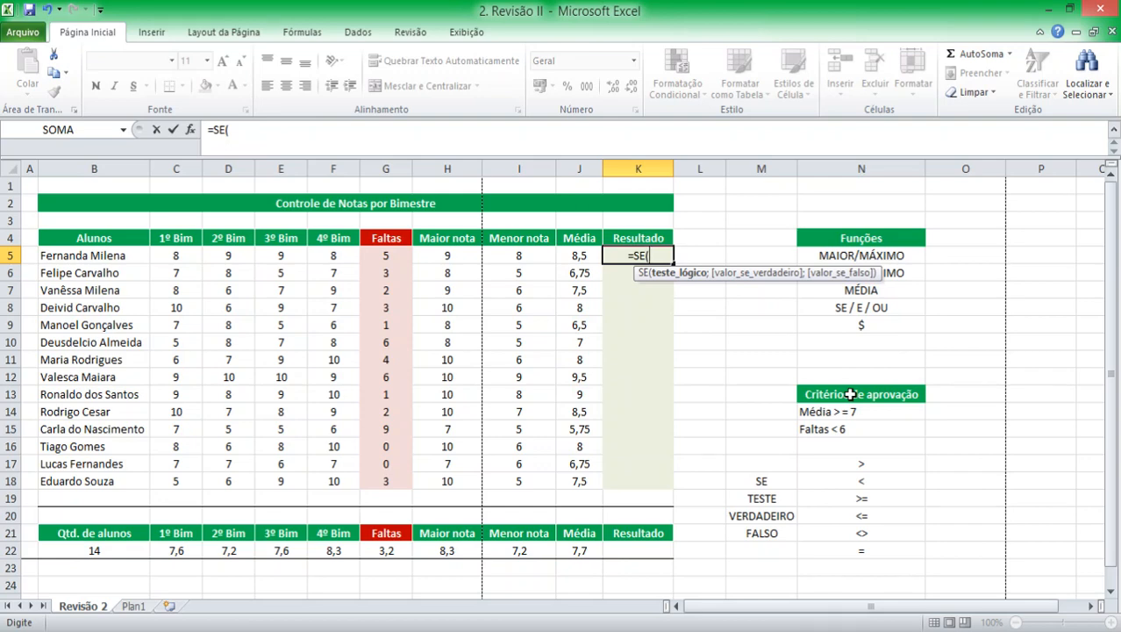
text(médi)
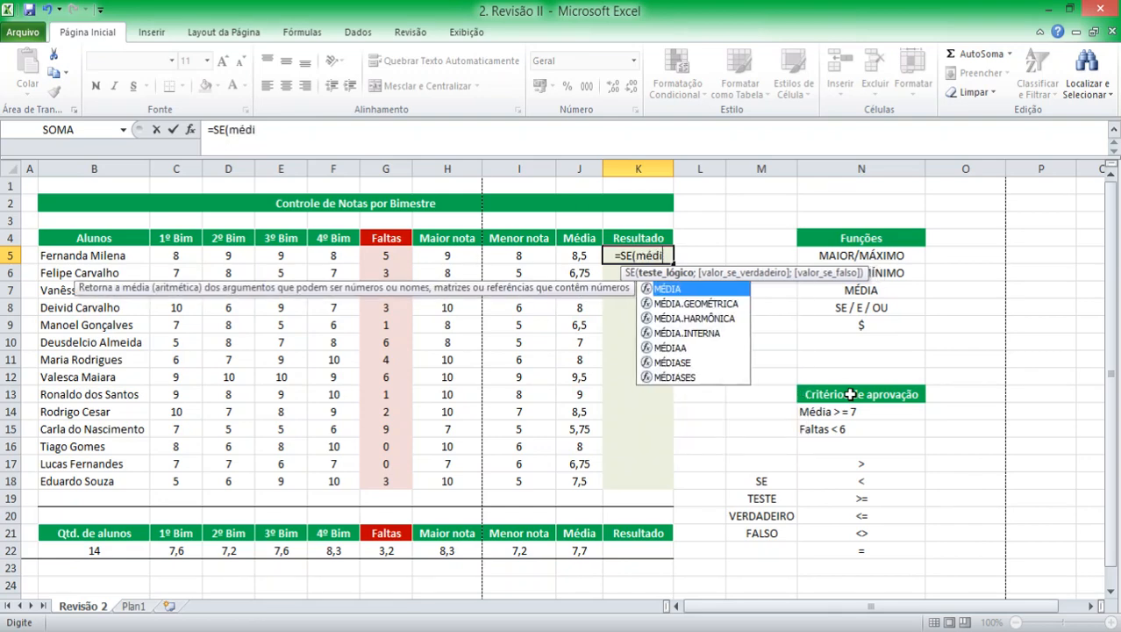
key(Tab)
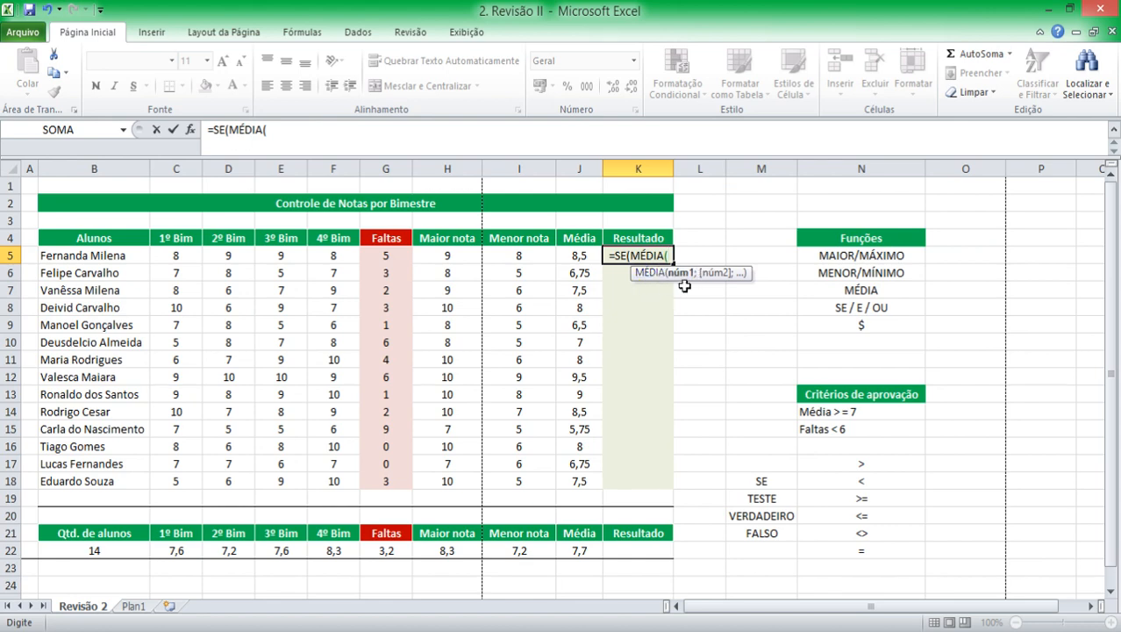
drag(745, 272, 737, 344)
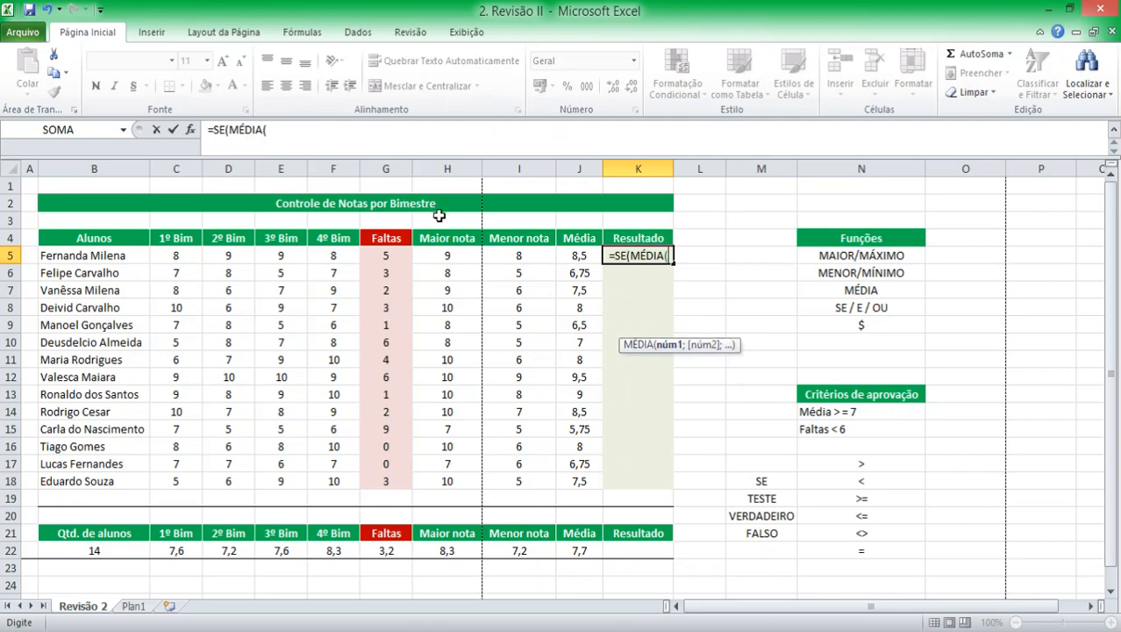
drag(173, 252, 332, 254)
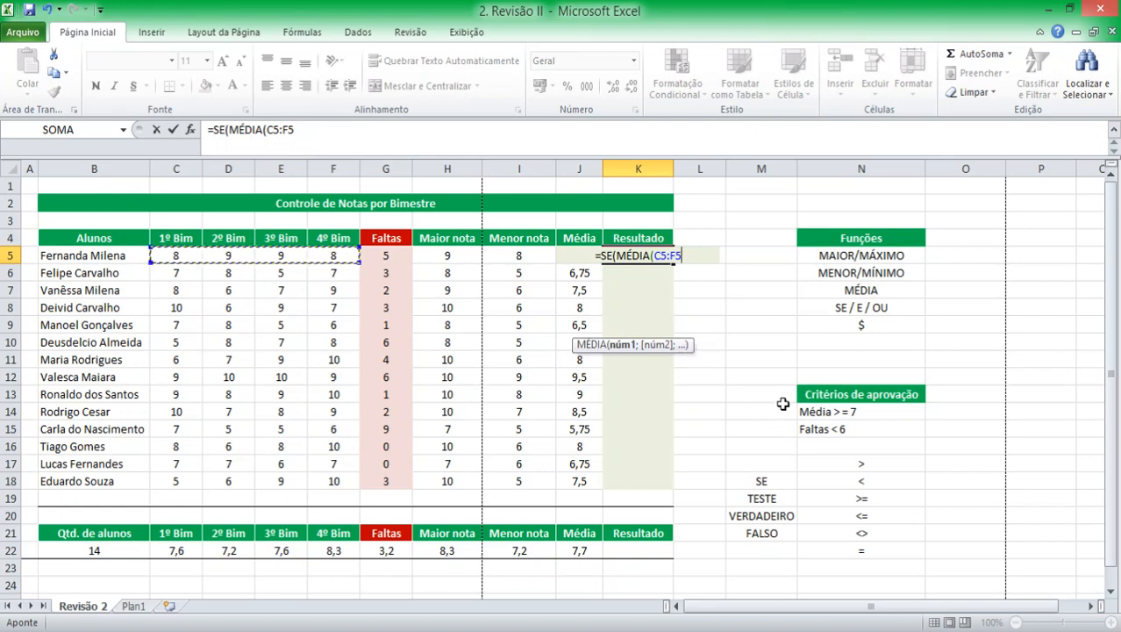
text())
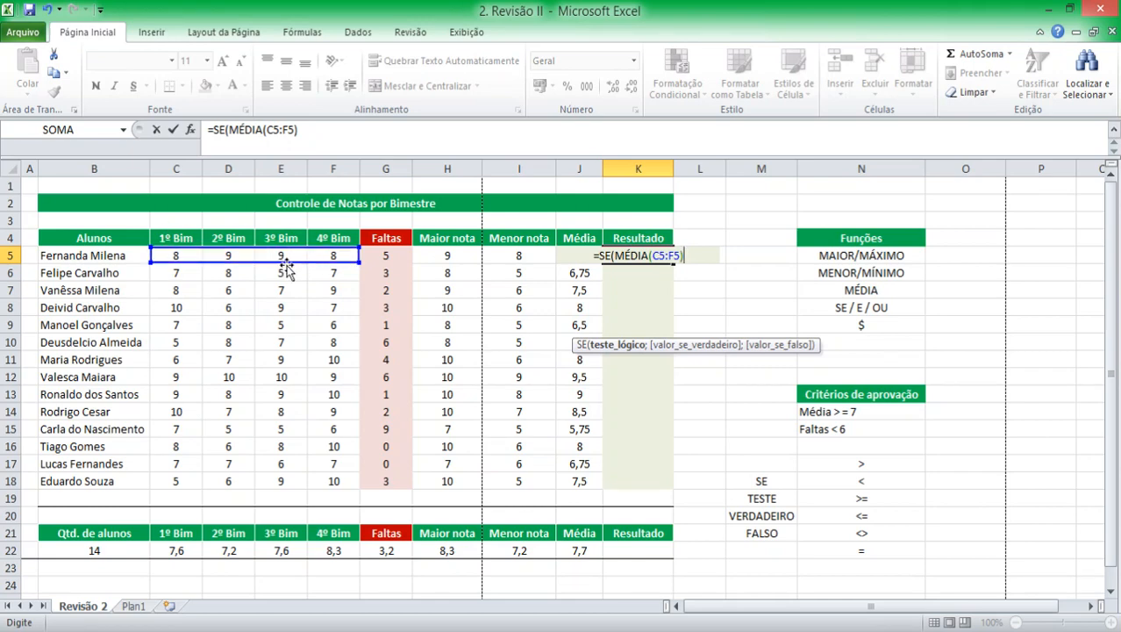
text(>=)
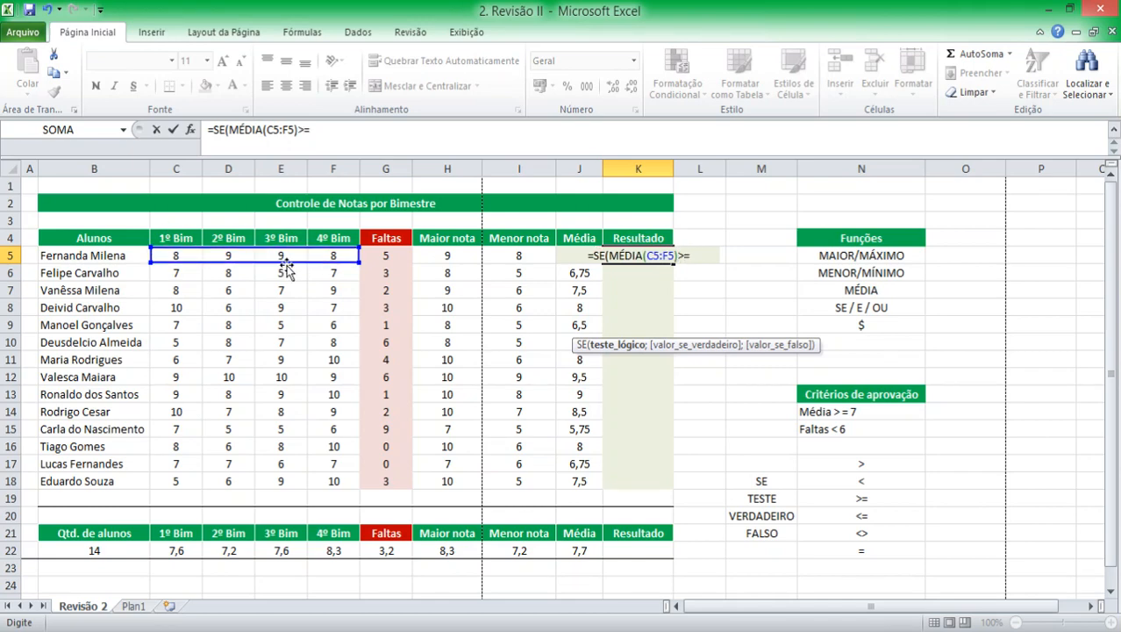
text(7)
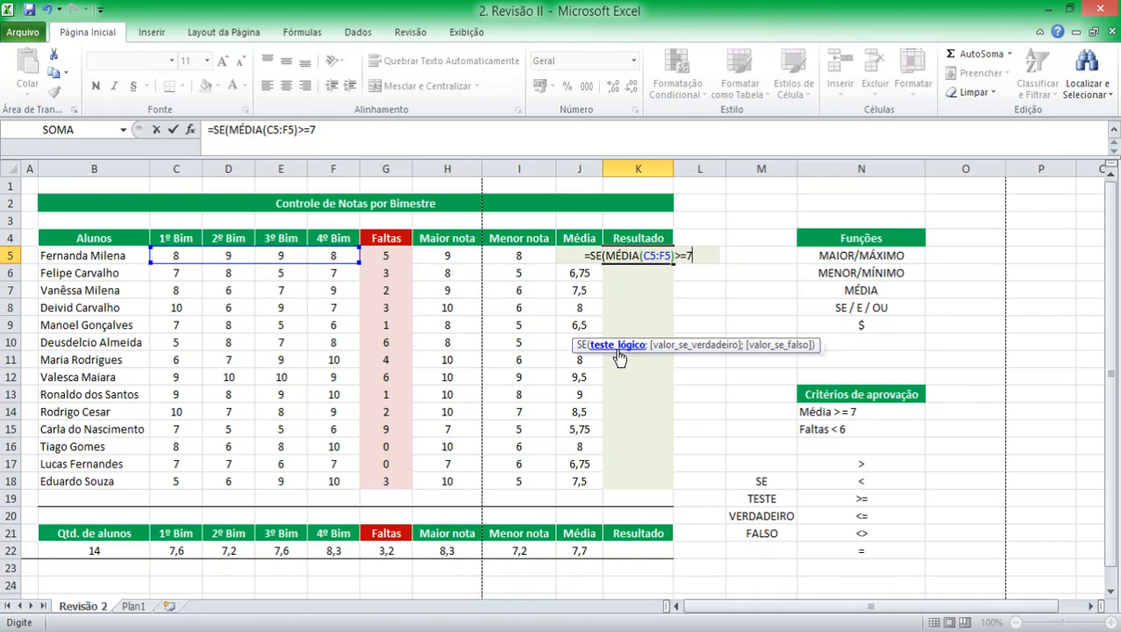
Complete the K5 formula with "Aprovado" as the true value and "Reprovado" as the false value, close the parenthesis and enter it
text(;)
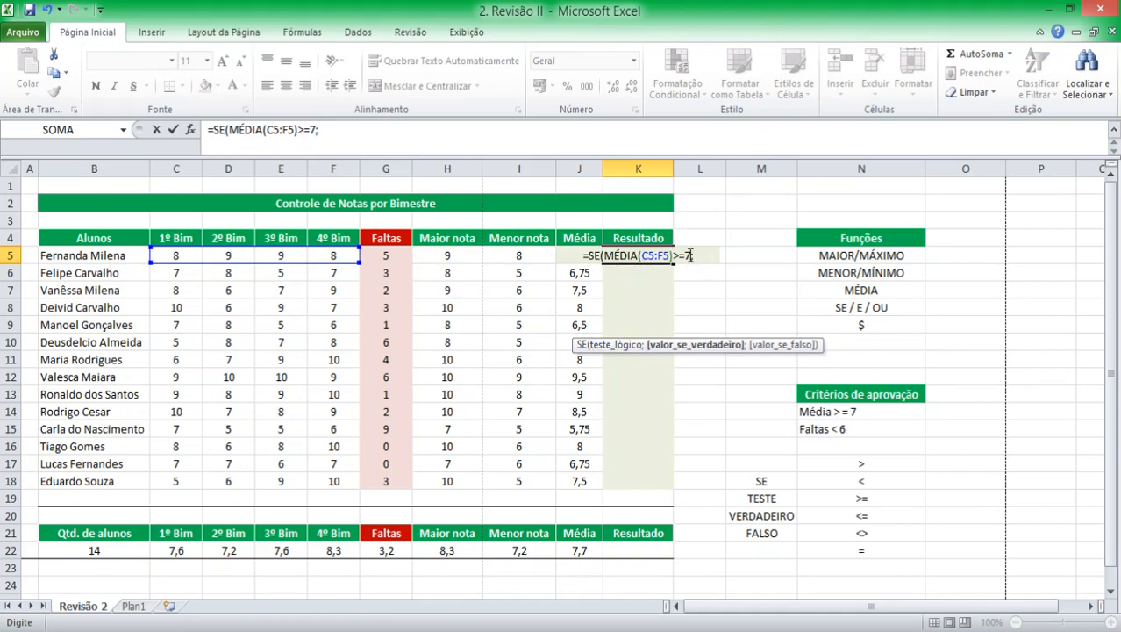
text(")
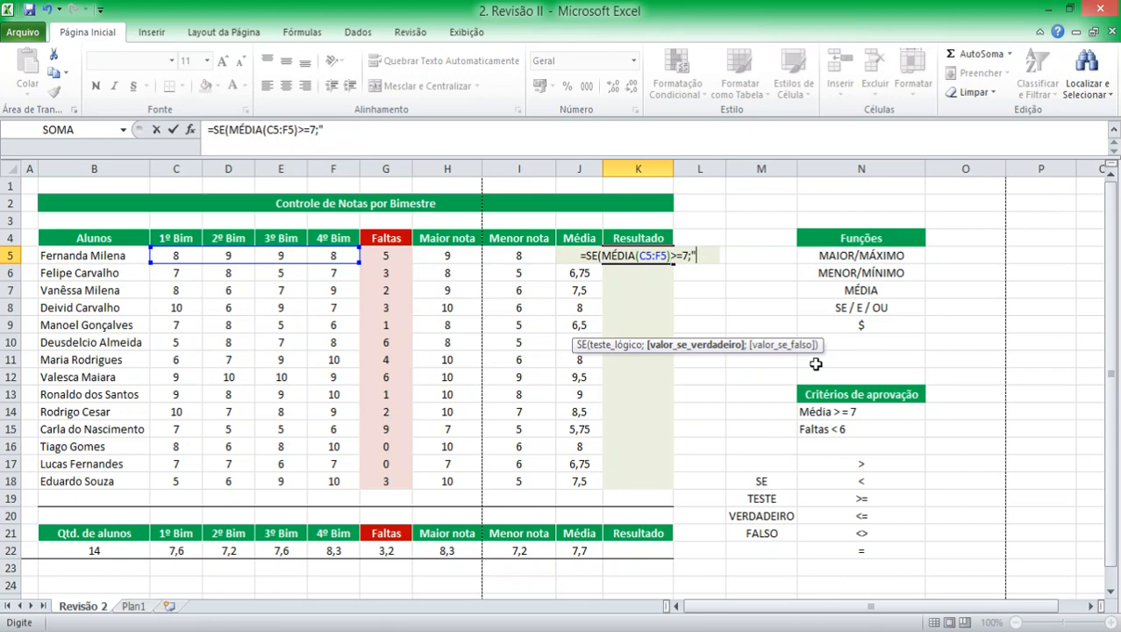
text(Aprovado)
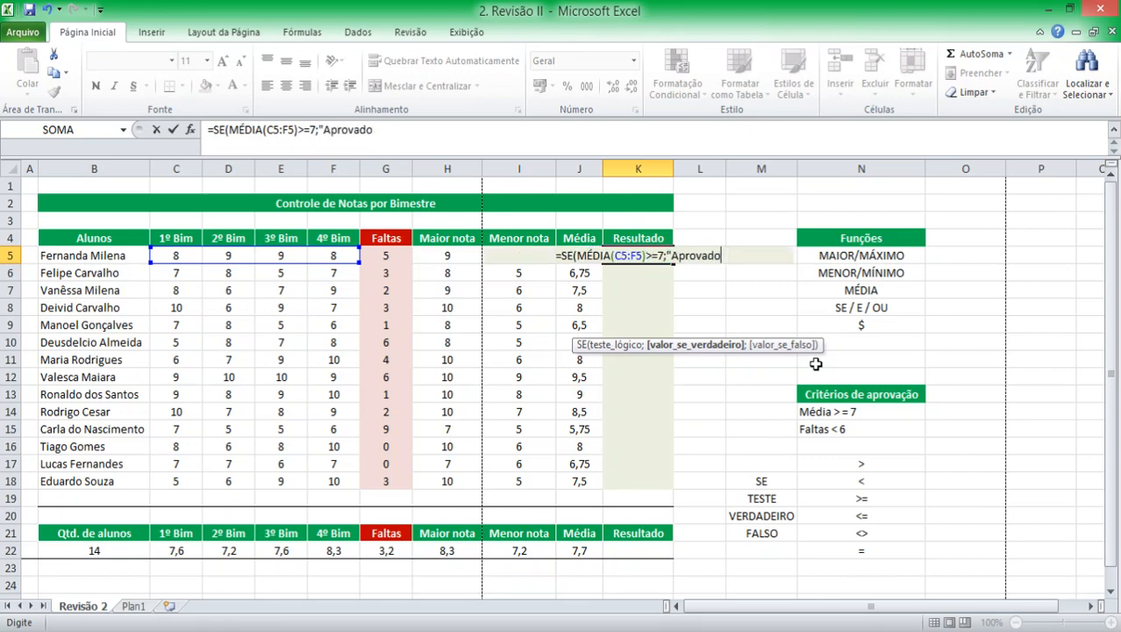
text(";)
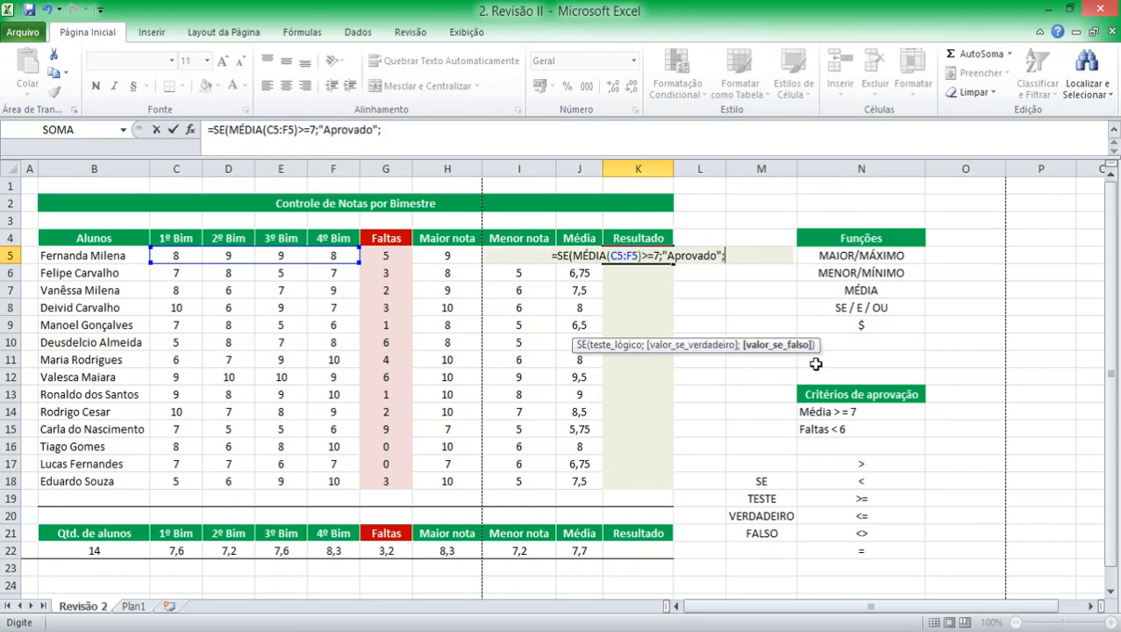
text("R)
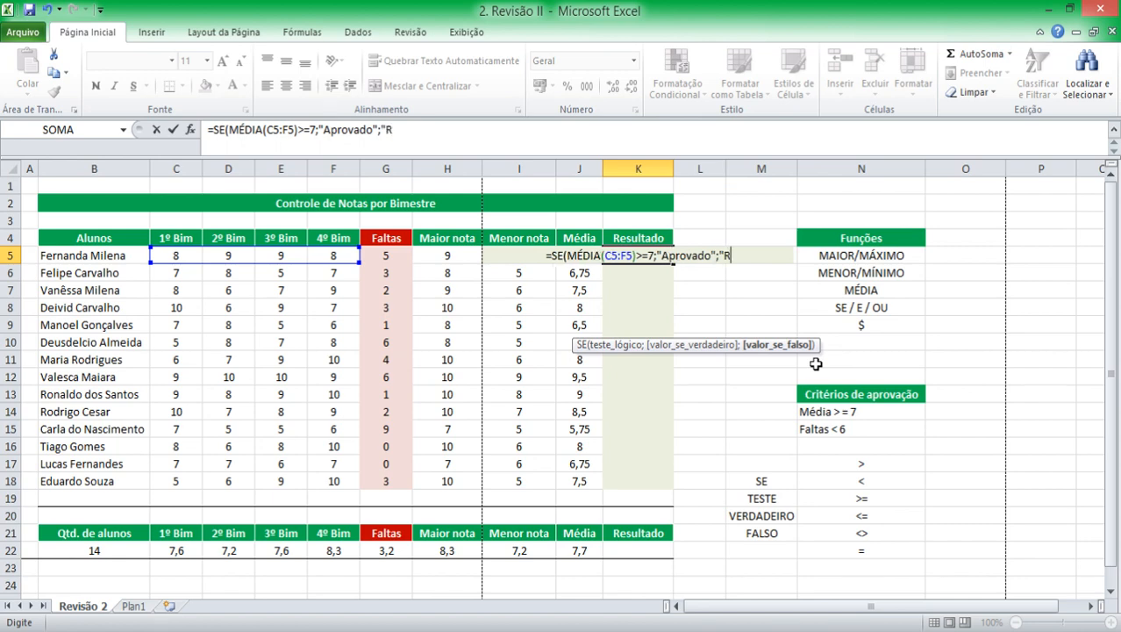
text(eprovado")
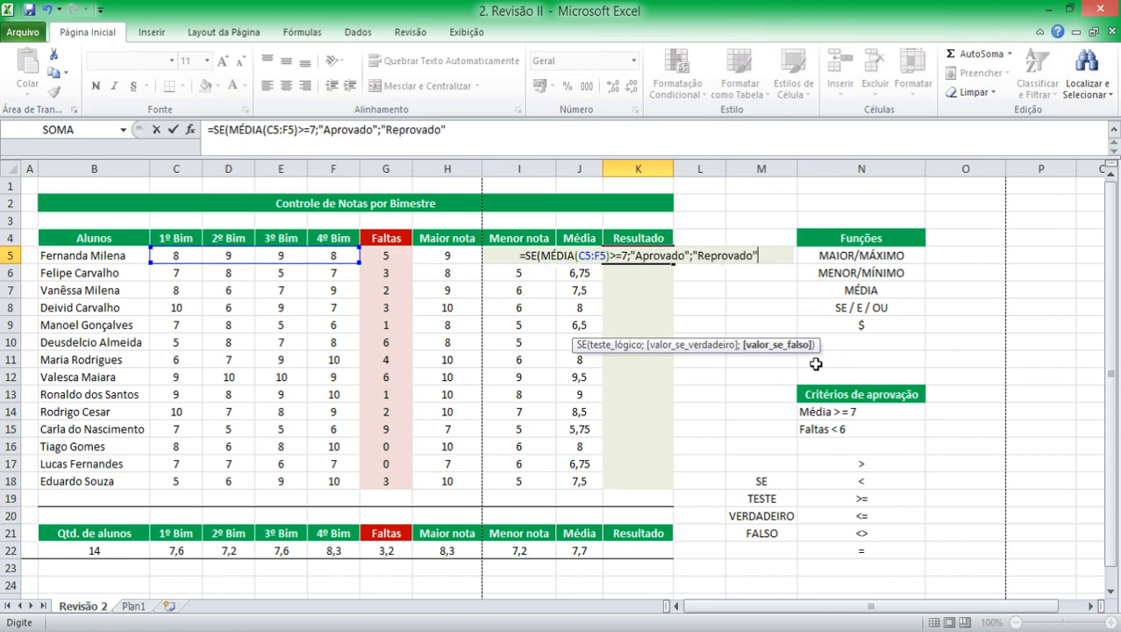
text())
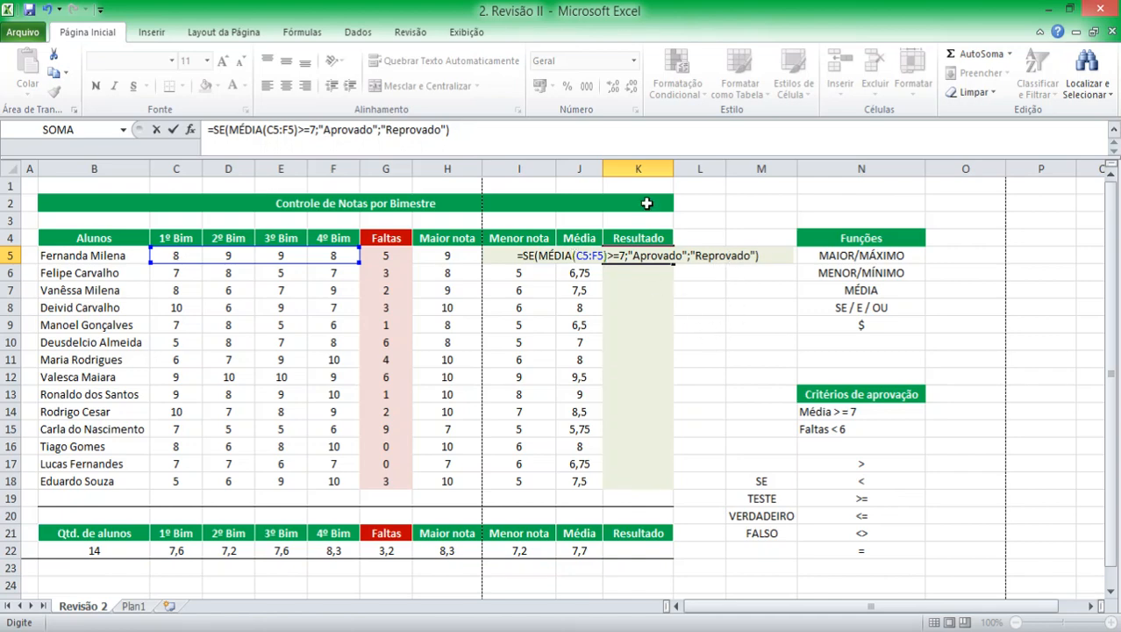
key(Return)
key(Up)
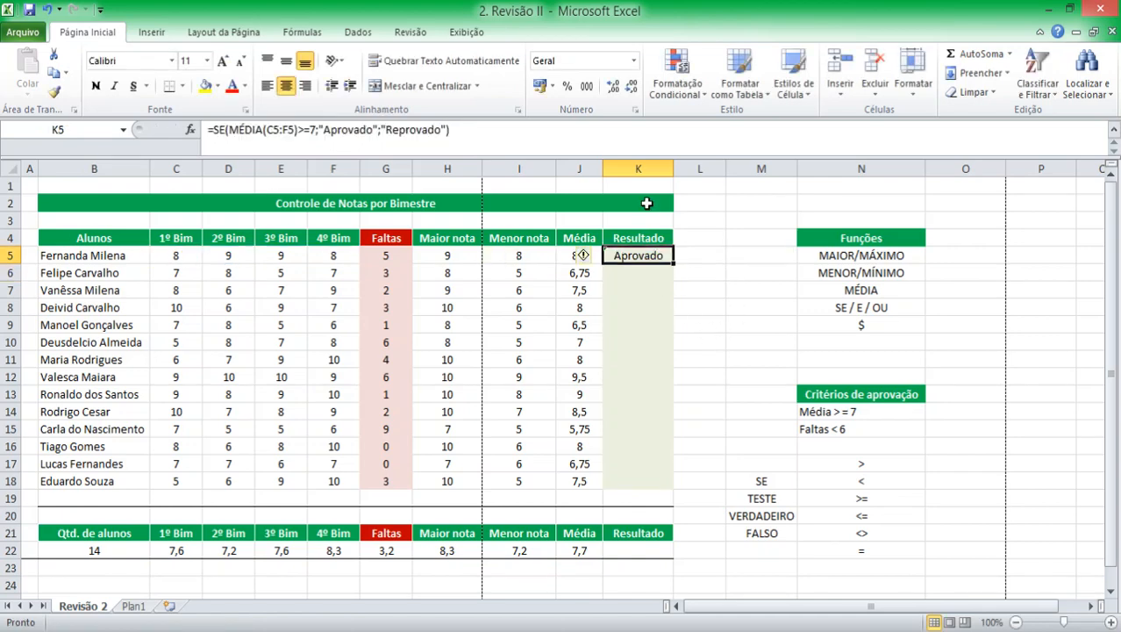
Copy the SE formula with the nested MÉDIA from K5 and paste it over the Resultado range K5:K18
key(ctrl+c)
key(Left)
key(ctrl+Down)
key(Right)
key(ctrl+shift+Up)
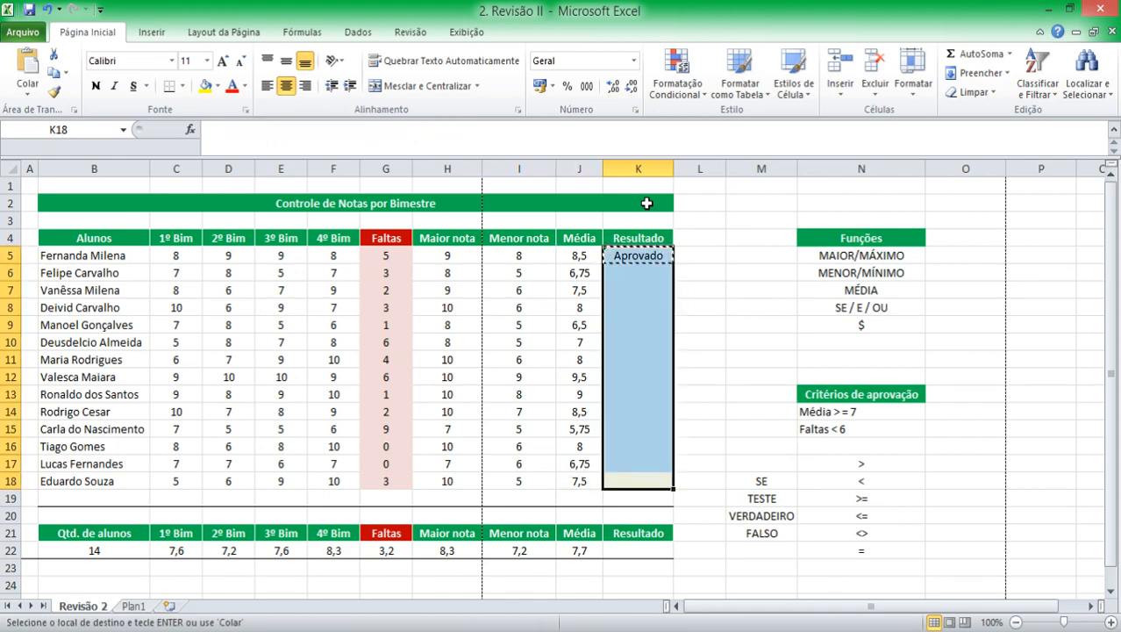
key(Return)
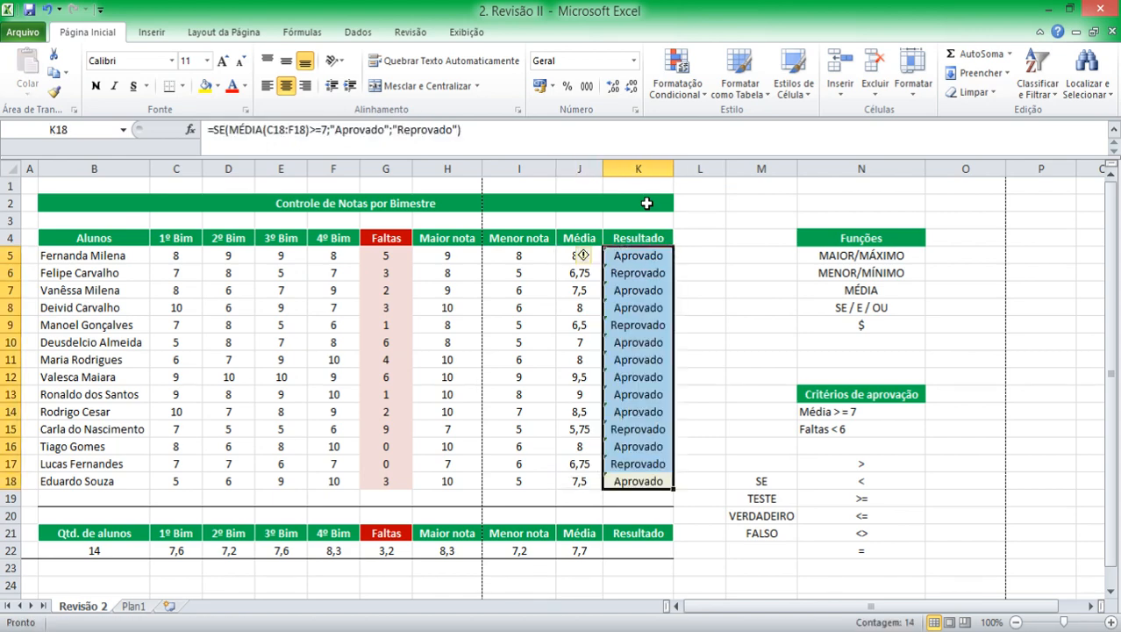
Clear the formulas from the Resultado cells K5:K18, keeping the header in K4
key(Down)
key(Up)
key(ctrl+shift+Up)
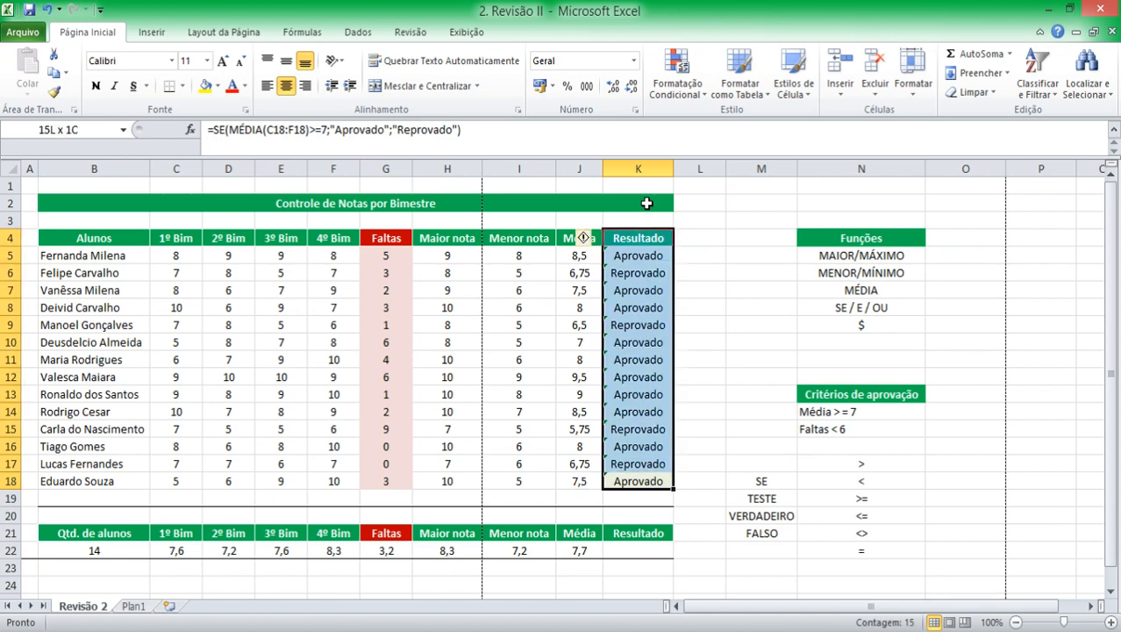
key(Delete)
key(Down)
key(Up)
key(Up)
key(Up)
key(Up)
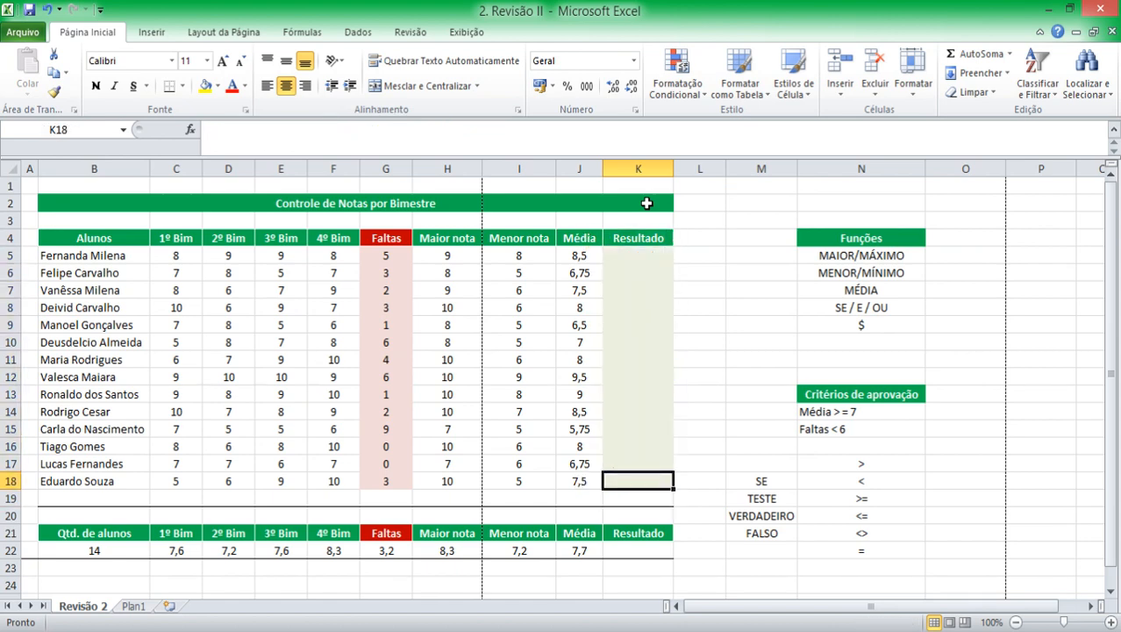
Start an SE formula in K5 with the logical test J5>=7, referencing the Média cell
key(ctrl+Up)
key(Down)
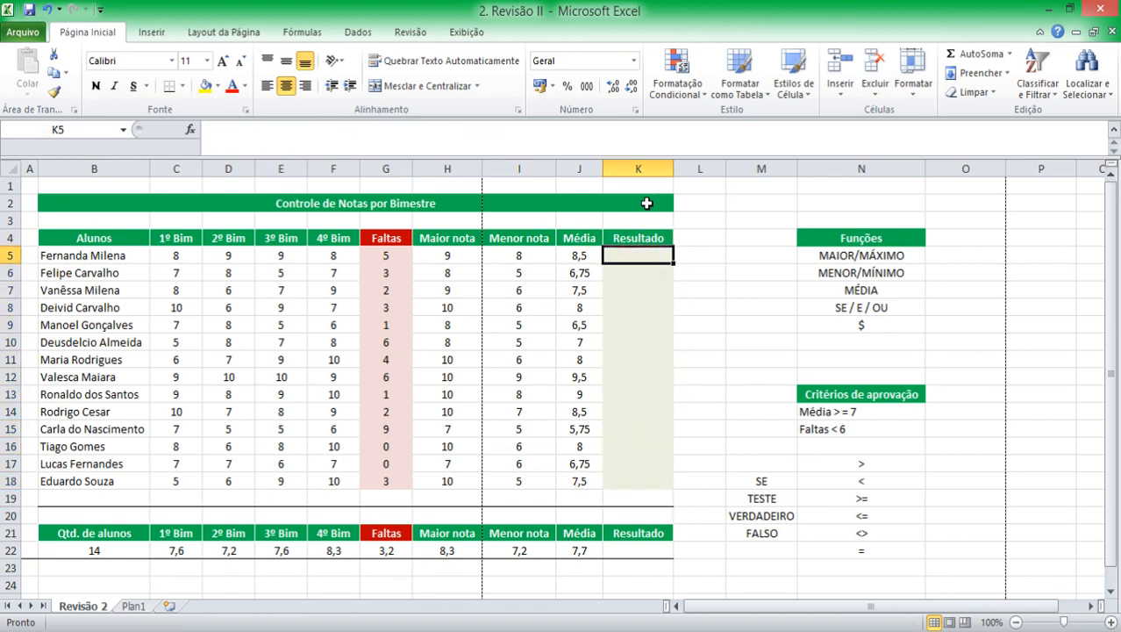
text(=SE()
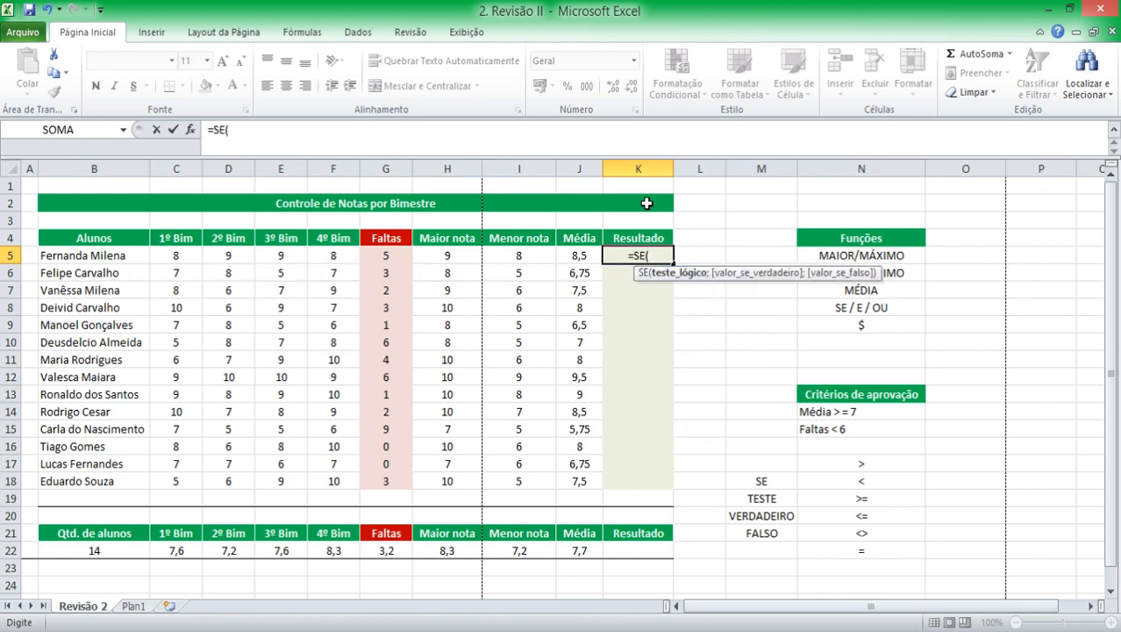
key(Left)
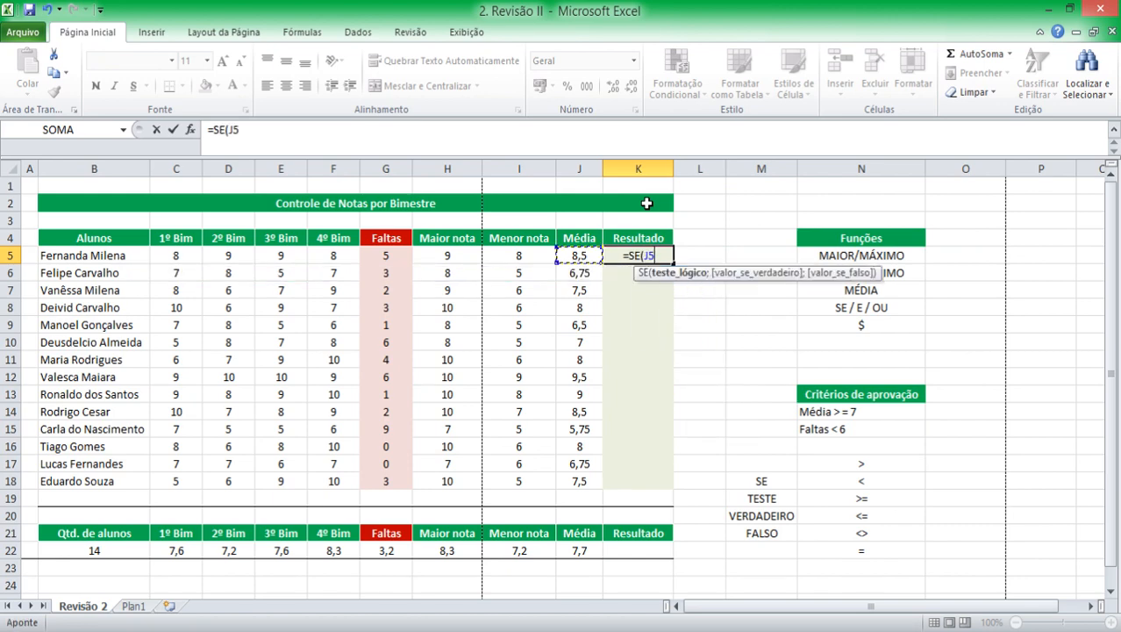
text(>)
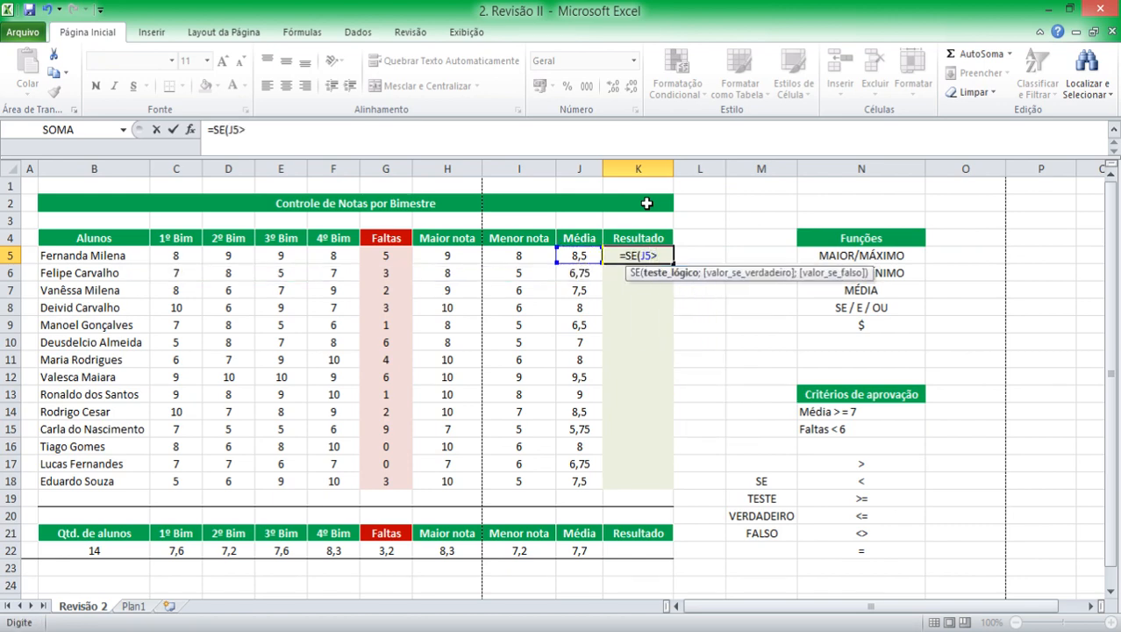
text(=7)
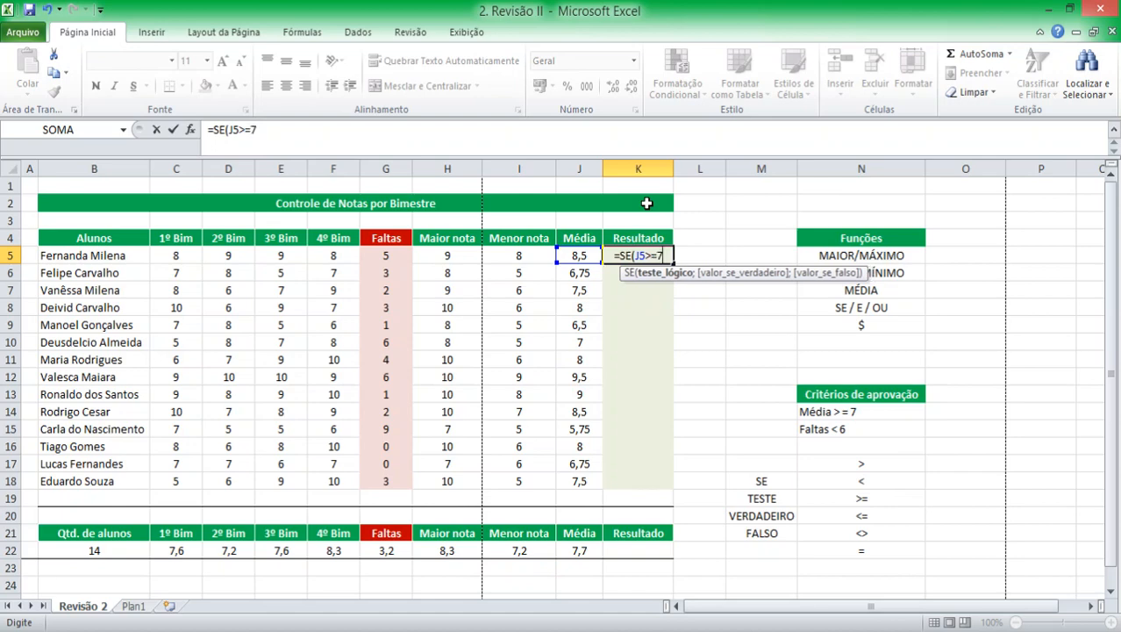
Add "Aprovado" as the true value and "Reprovado" as the false value, close the parenthesis and enter the SE formula in K5
text(;")
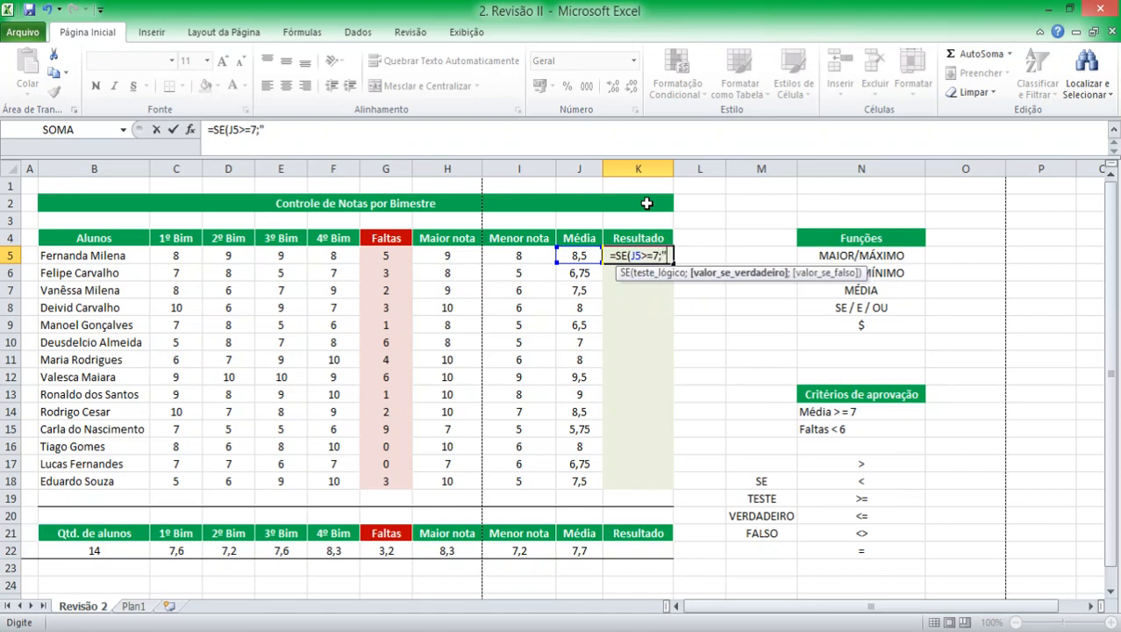
text(Aprovado)
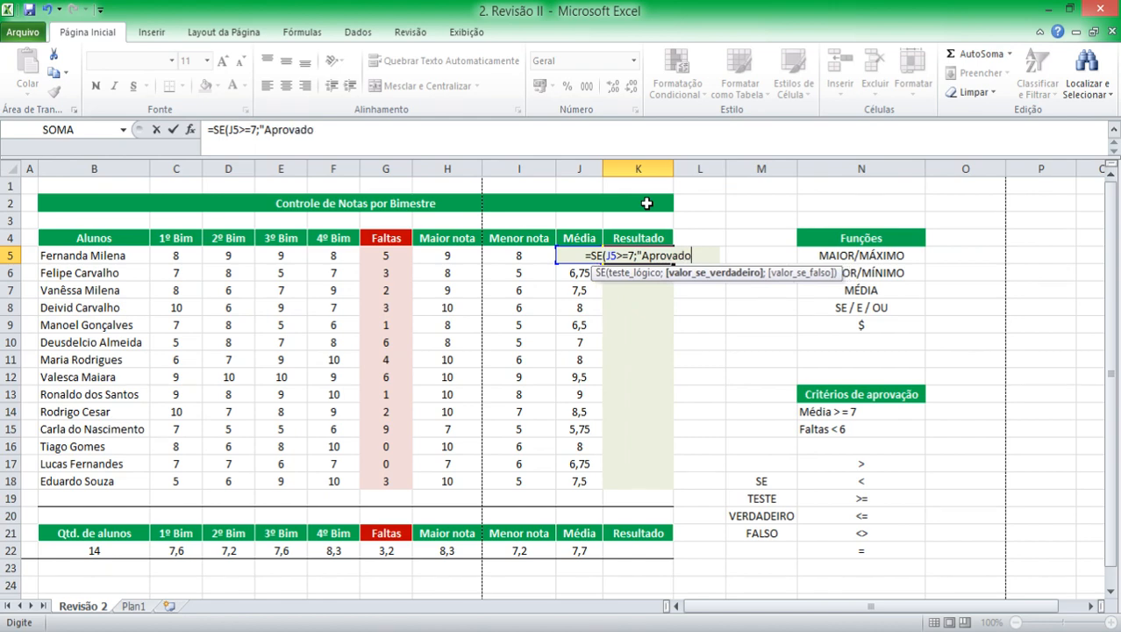
text(";)
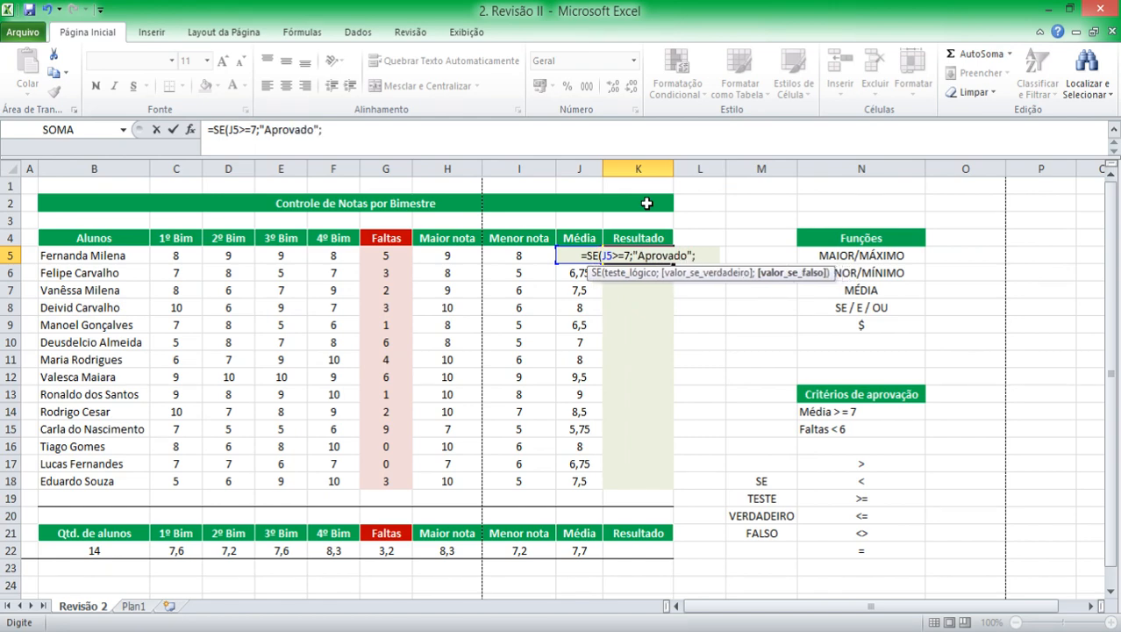
text(")
text(Re)
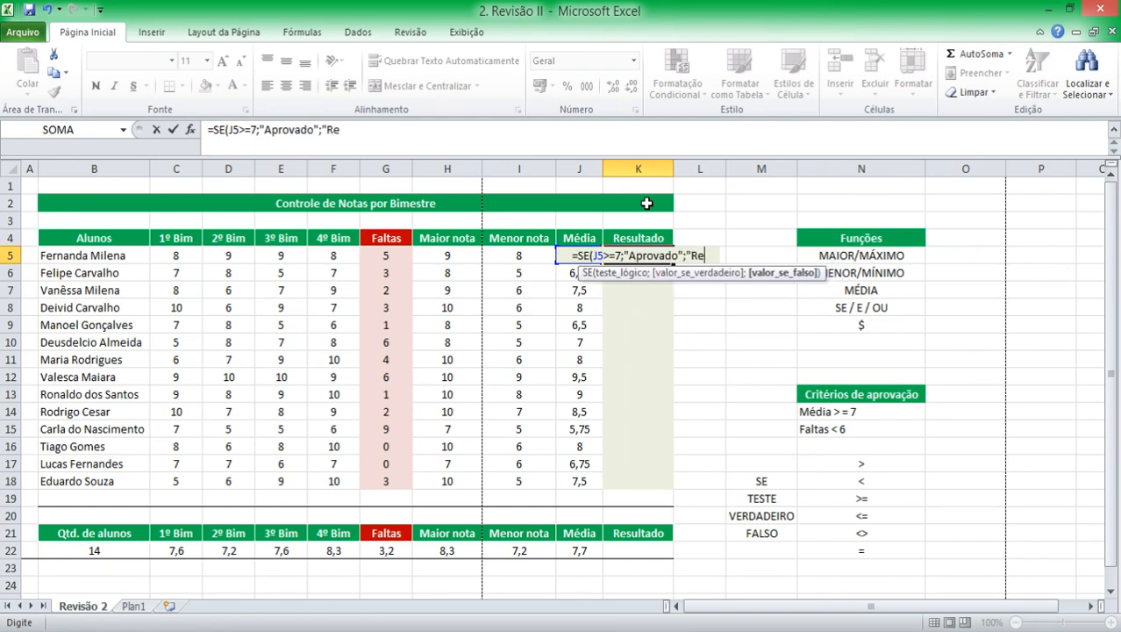
text(provado")
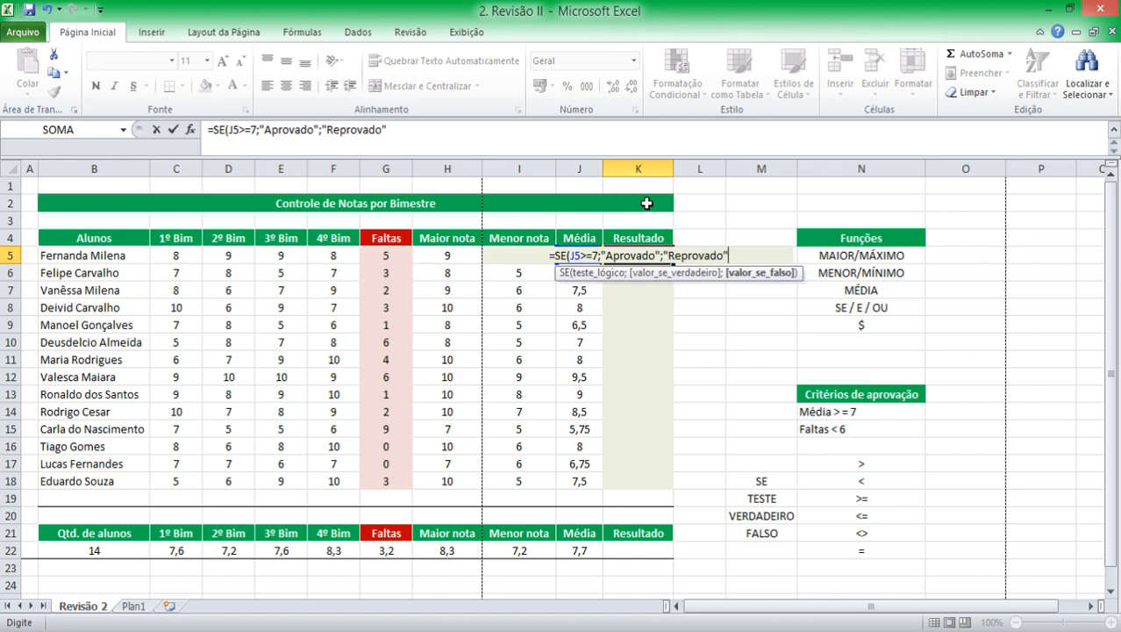
text())
key(ctrl+Return)
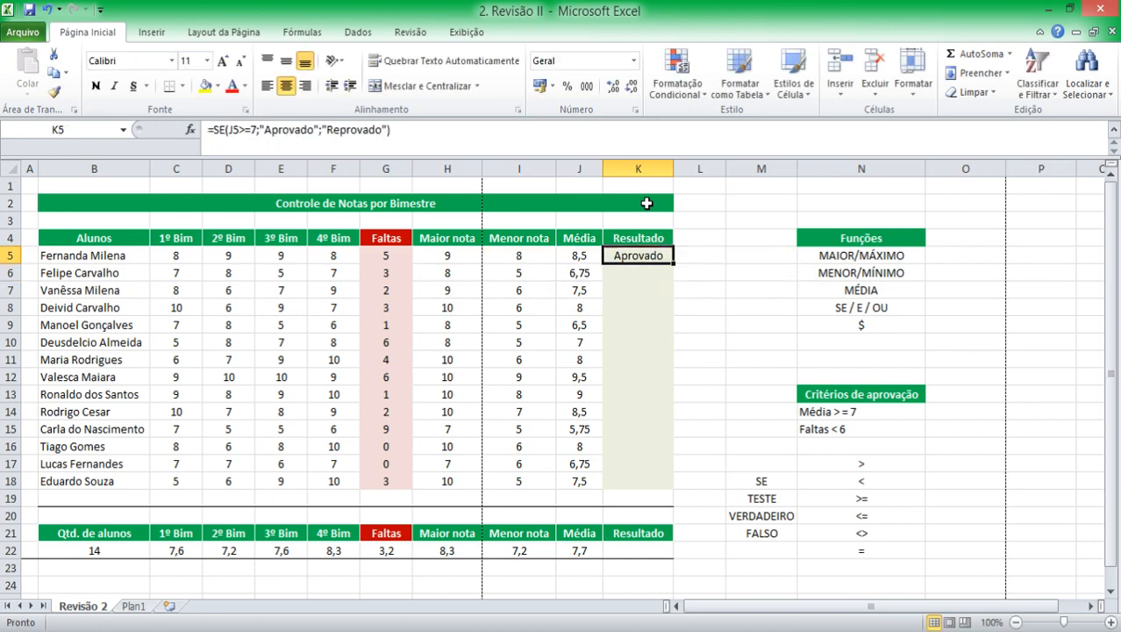
Fill the J5-based SE formula from K5 down to K18 and check the copied formulas in K12 and K11
double_click(674, 263)
click(635, 379)
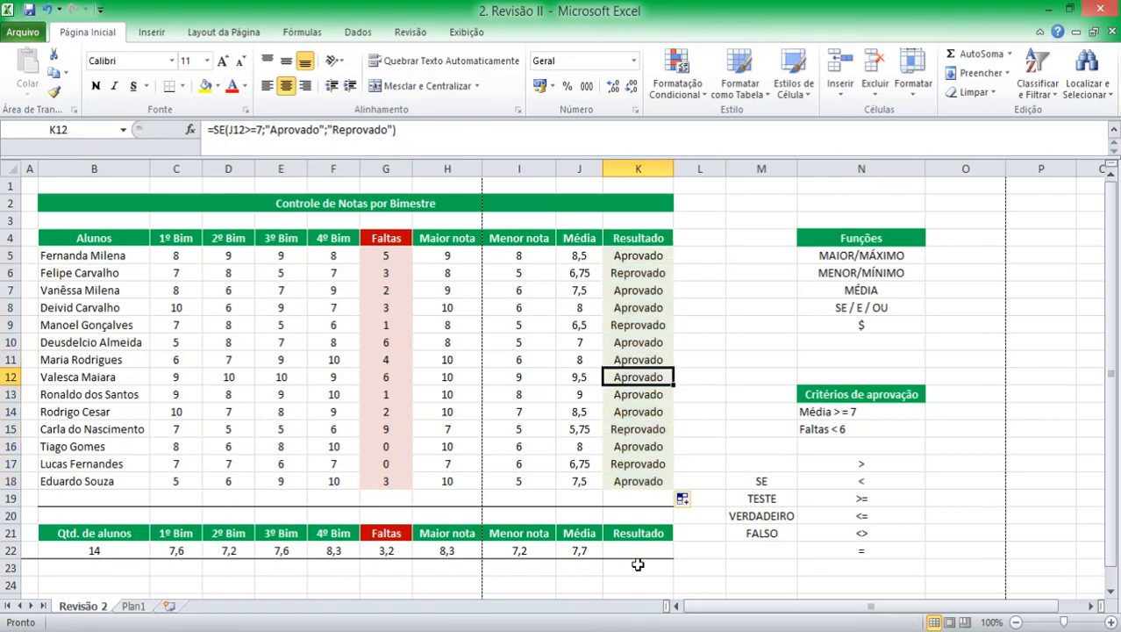
click(643, 362)
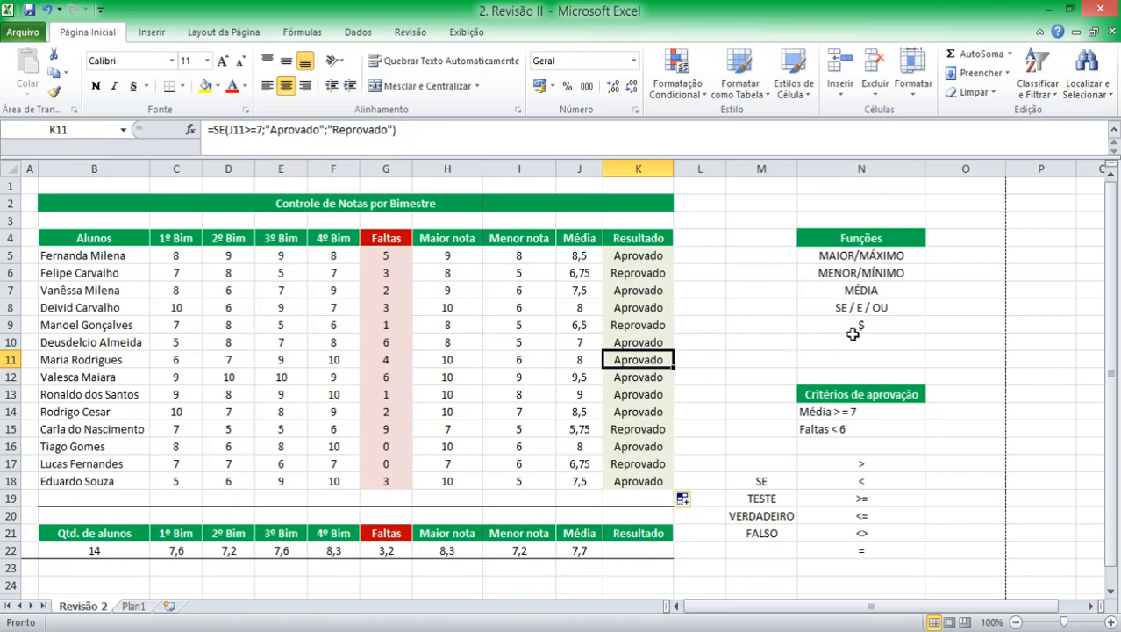
Compare the Resultado cells K5:K18 with the SE / E / OU and $ entries in the Funções list
drag(641, 255, 643, 481)
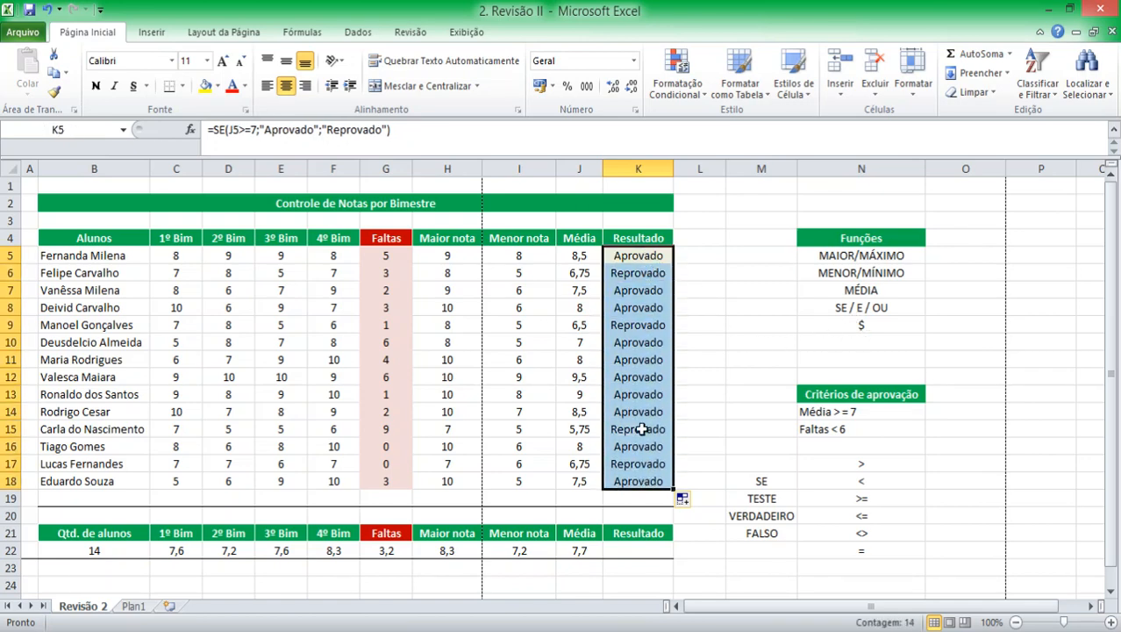
click(857, 308)
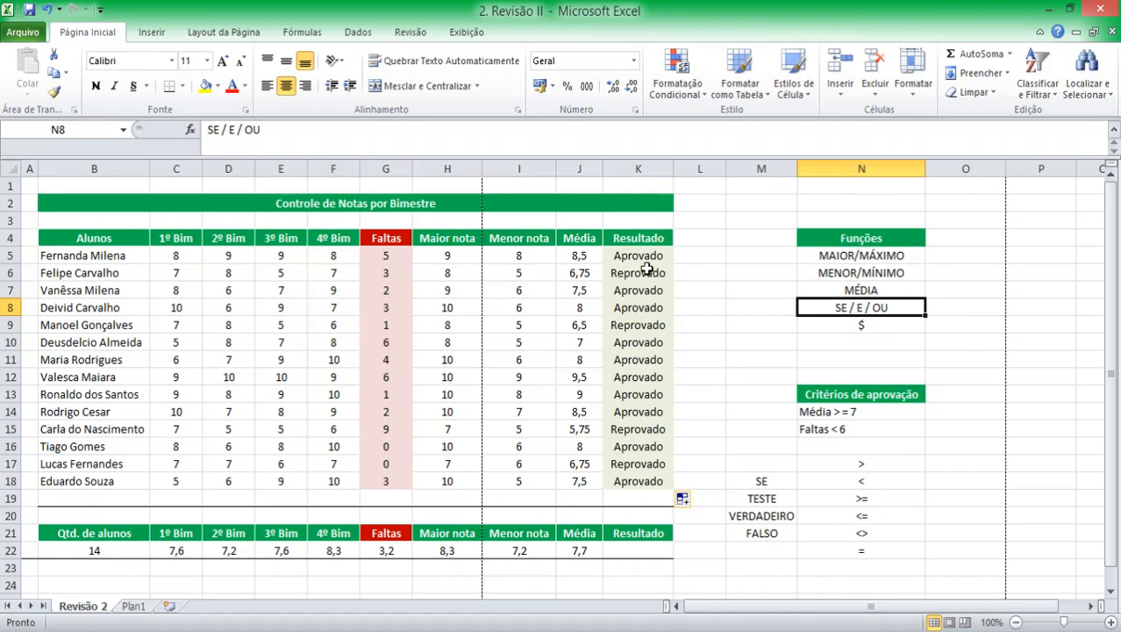
drag(647, 256, 643, 446)
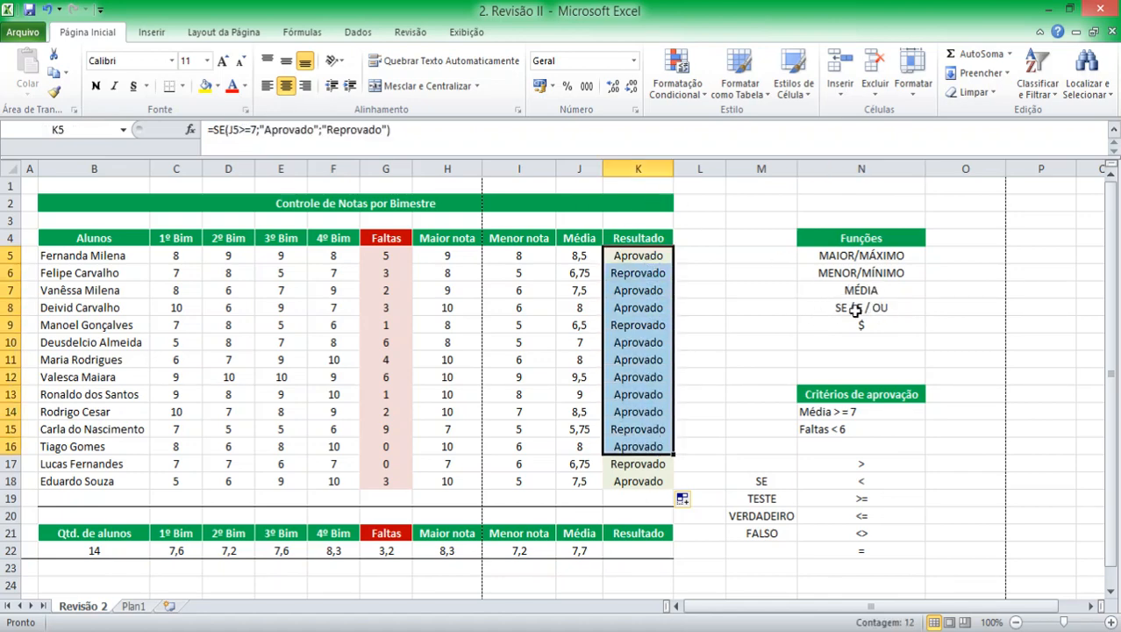
click(856, 309)
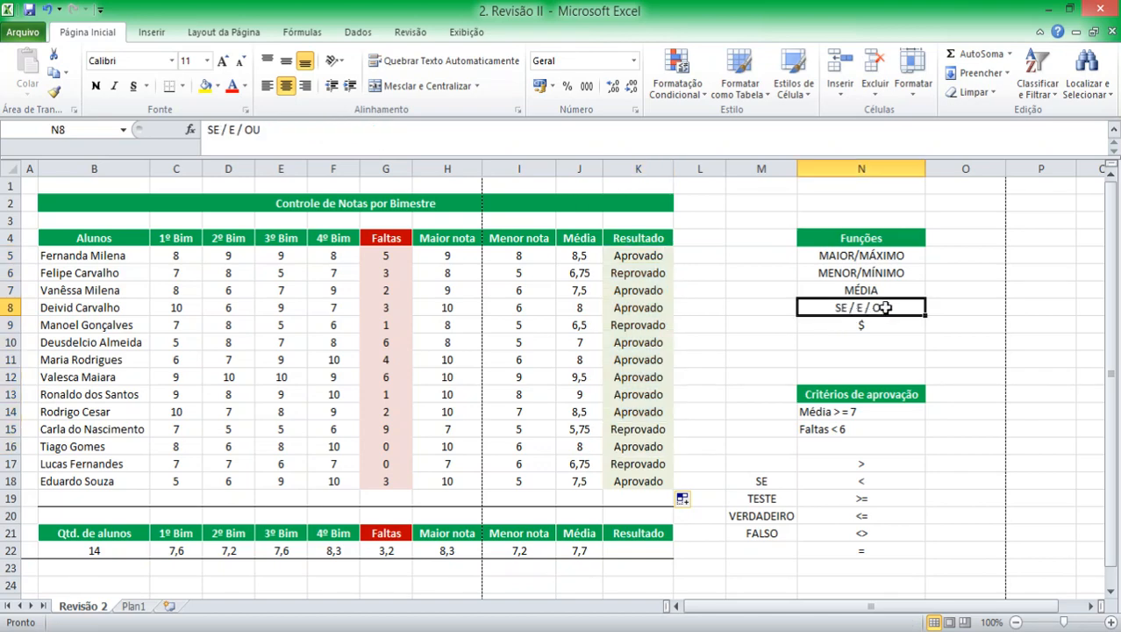
drag(886, 307, 881, 325)
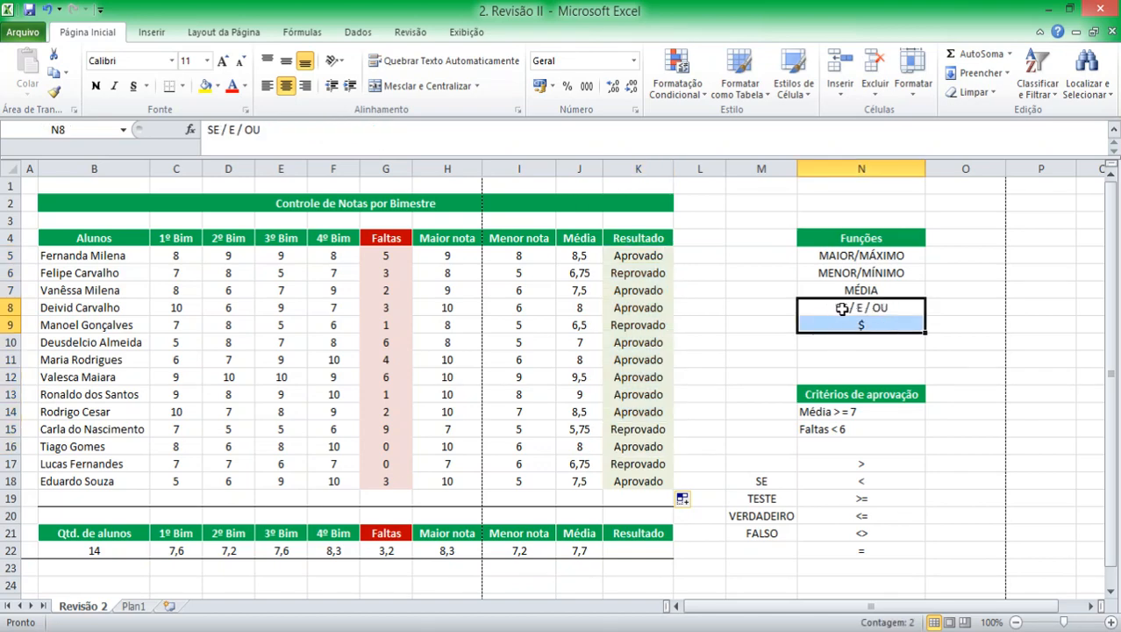
click(862, 325)
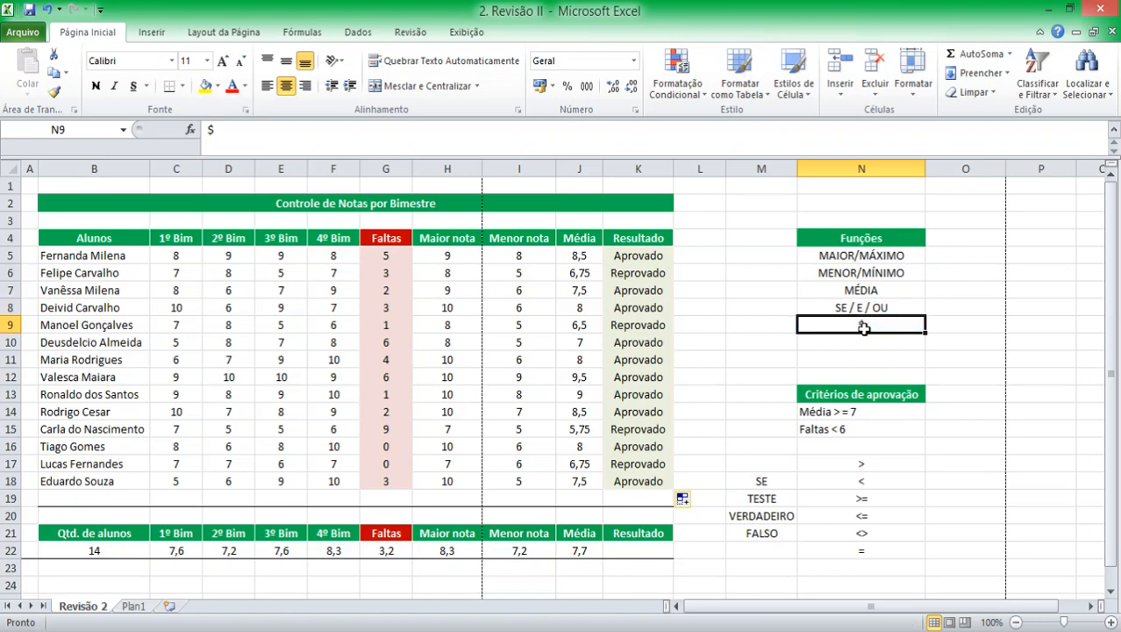
click(664, 336)
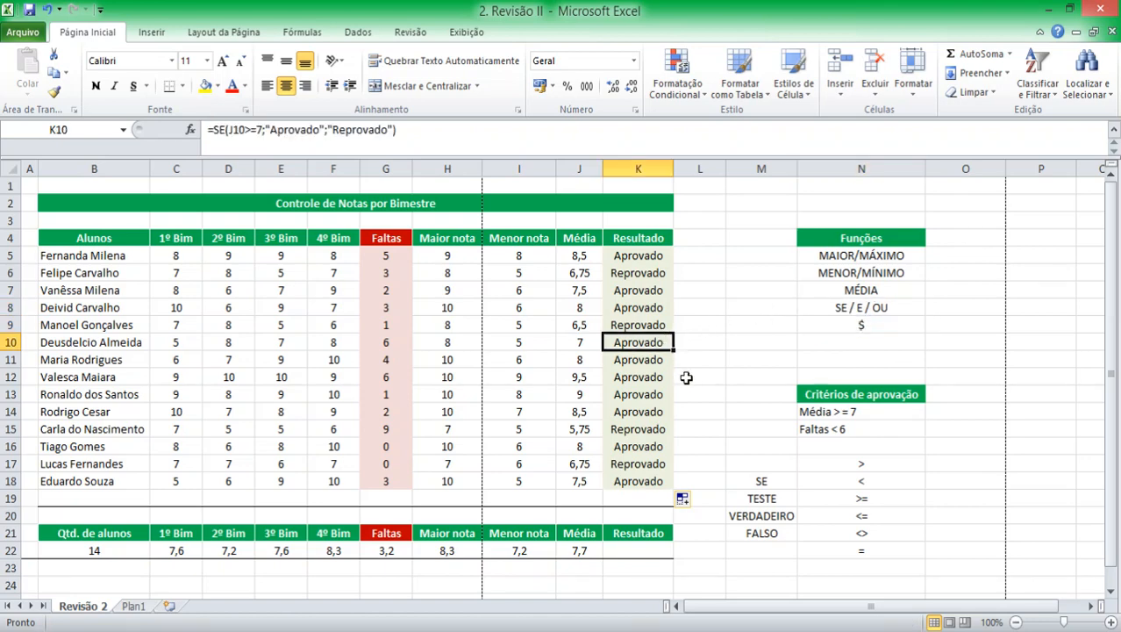
click(649, 273)
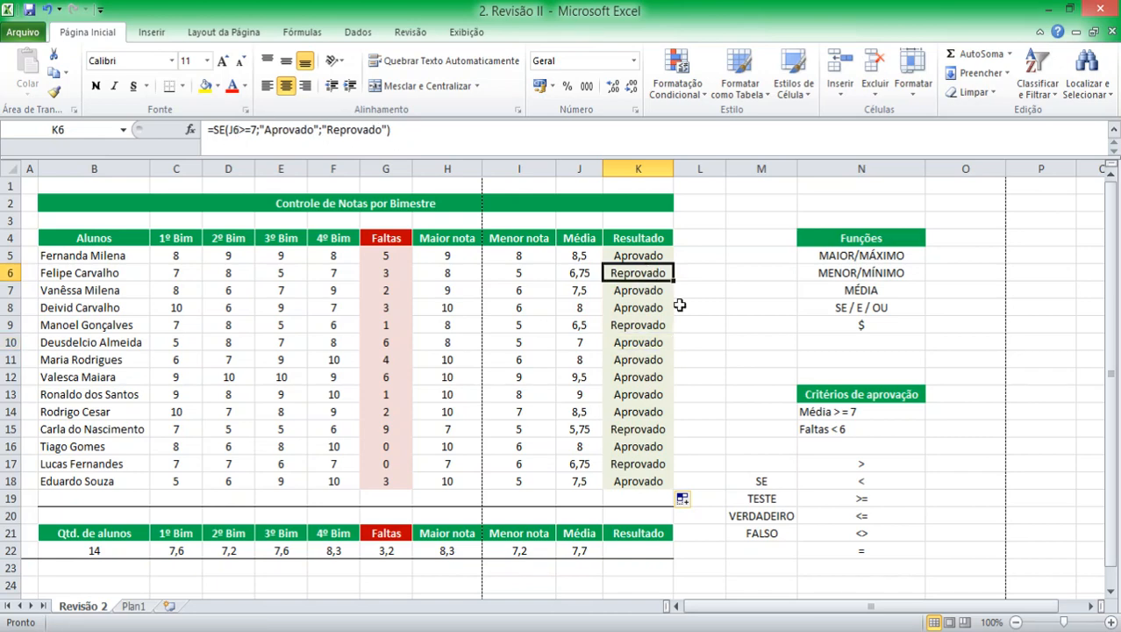
double_click(297, 129)
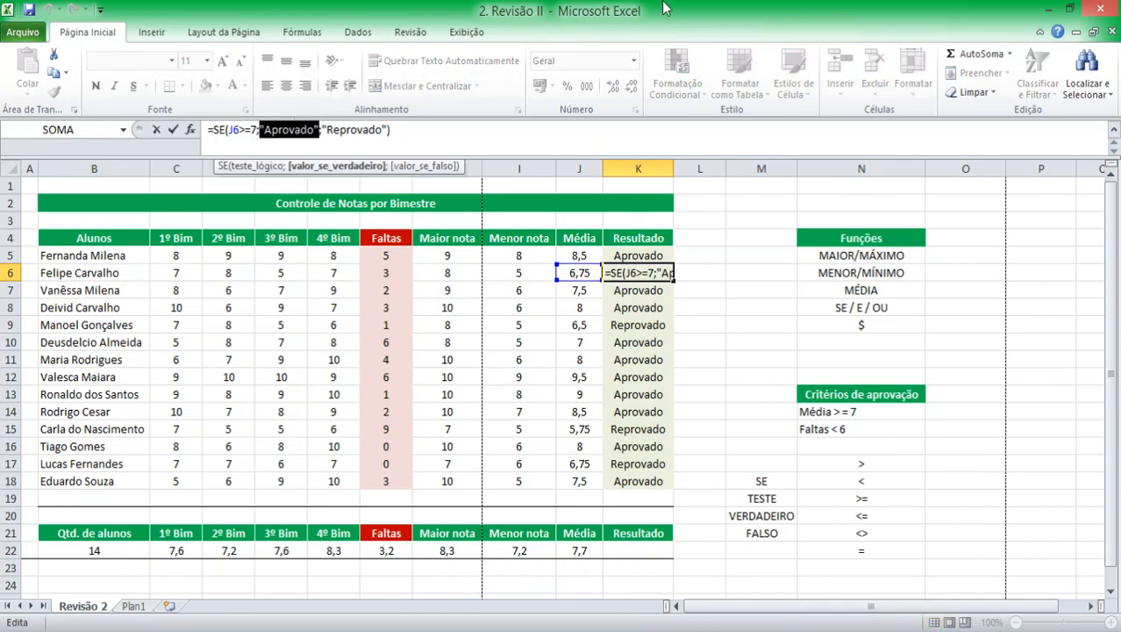
key(Escape)
Replace the "Aprovado" true value in K5's SE formula with MÁXIMO(C5:F5), referencing the four bimester grades
key(Up)
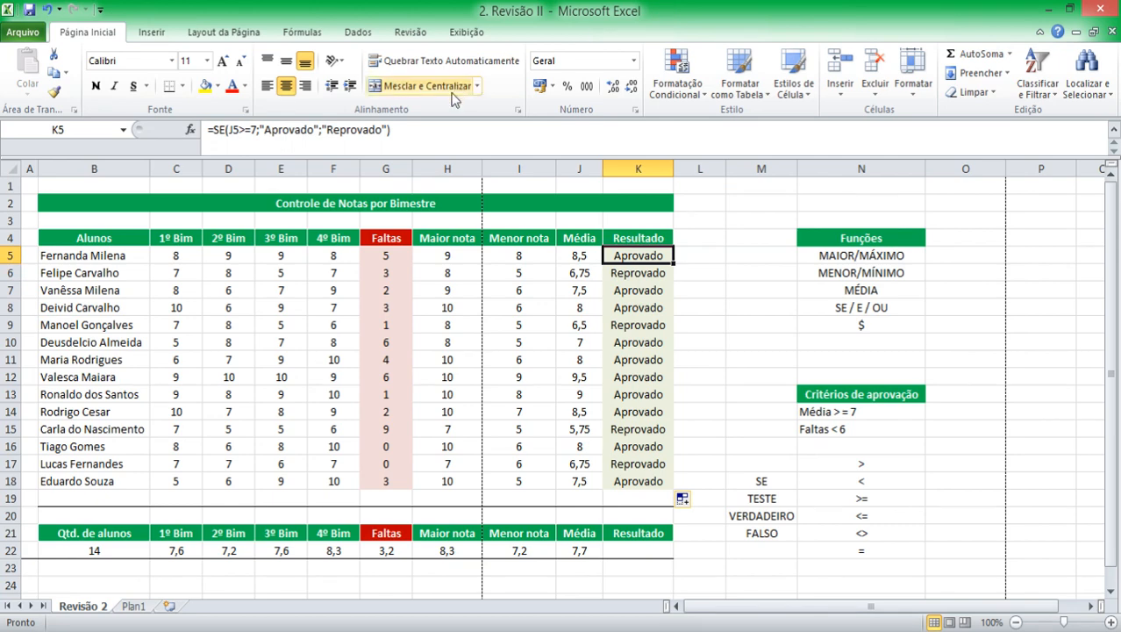
double_click(298, 129)
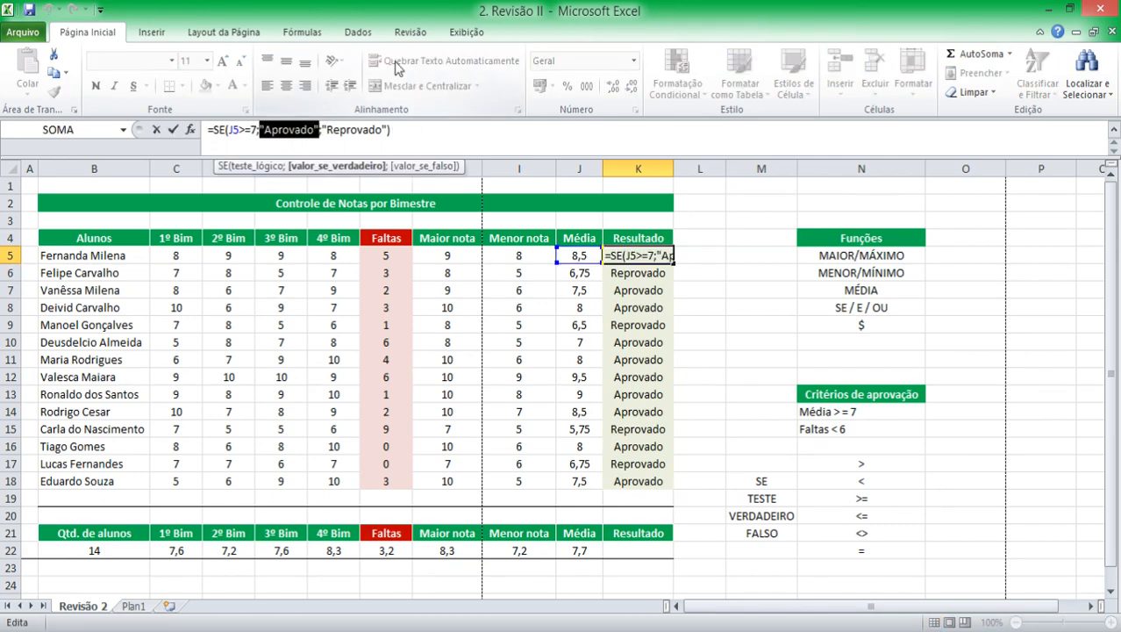
text(m)
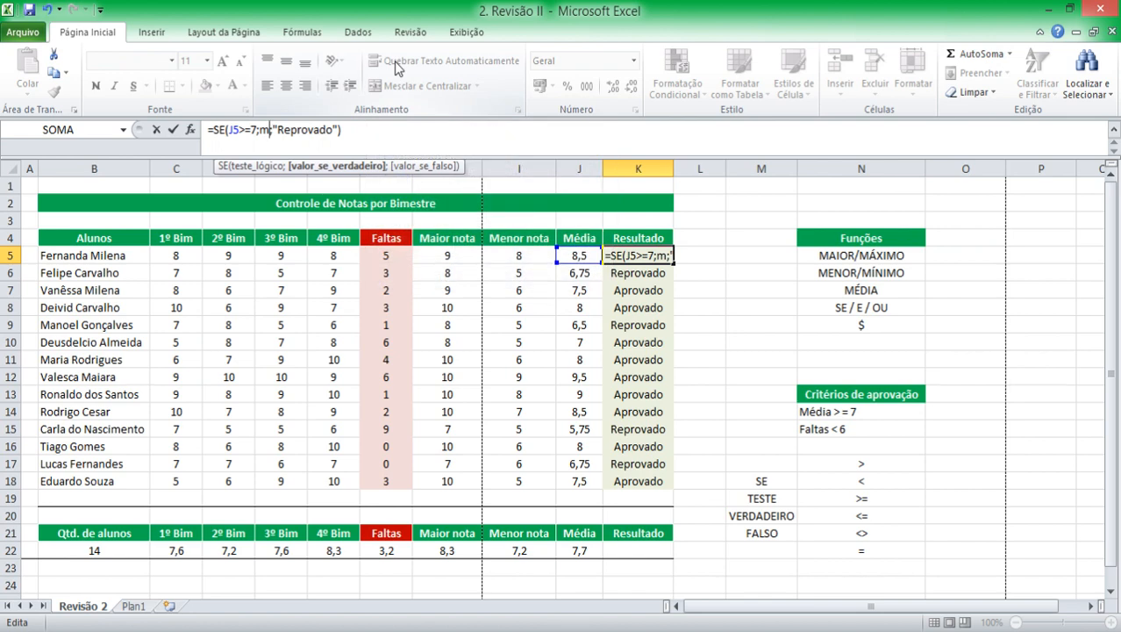
text(á)
key(Tab)
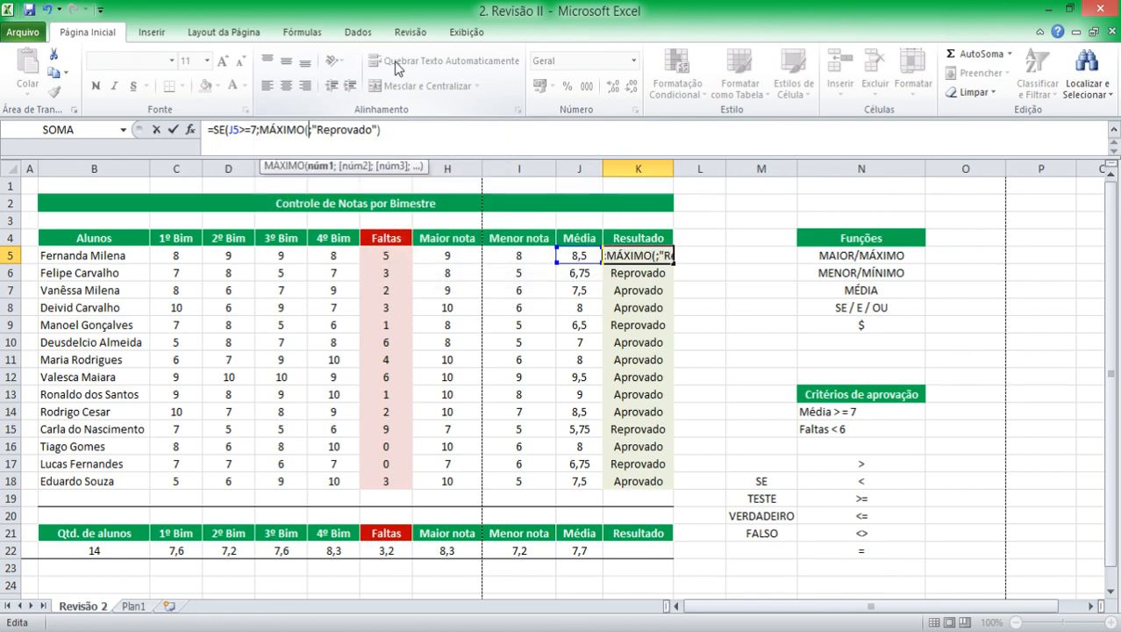
key(Left)
key(Right)
drag(180, 254, 331, 255)
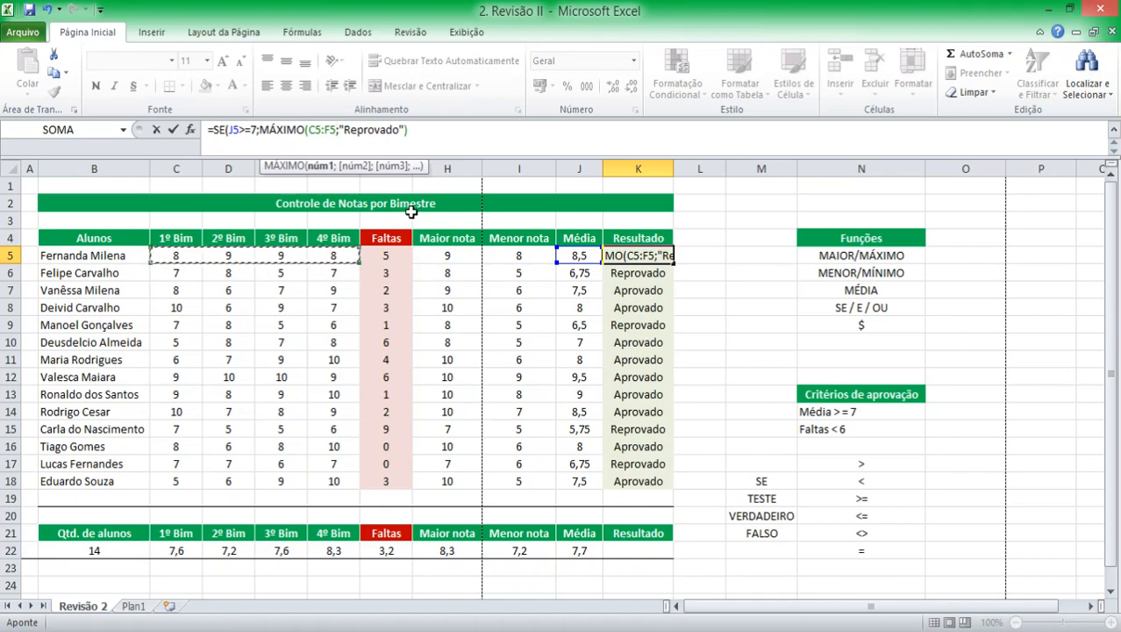
text())
Clear the false value in K5's SE formula and re-enter it as "Reprovado" before the closing parenthesis
drag(343, 129, 408, 130)
text(")
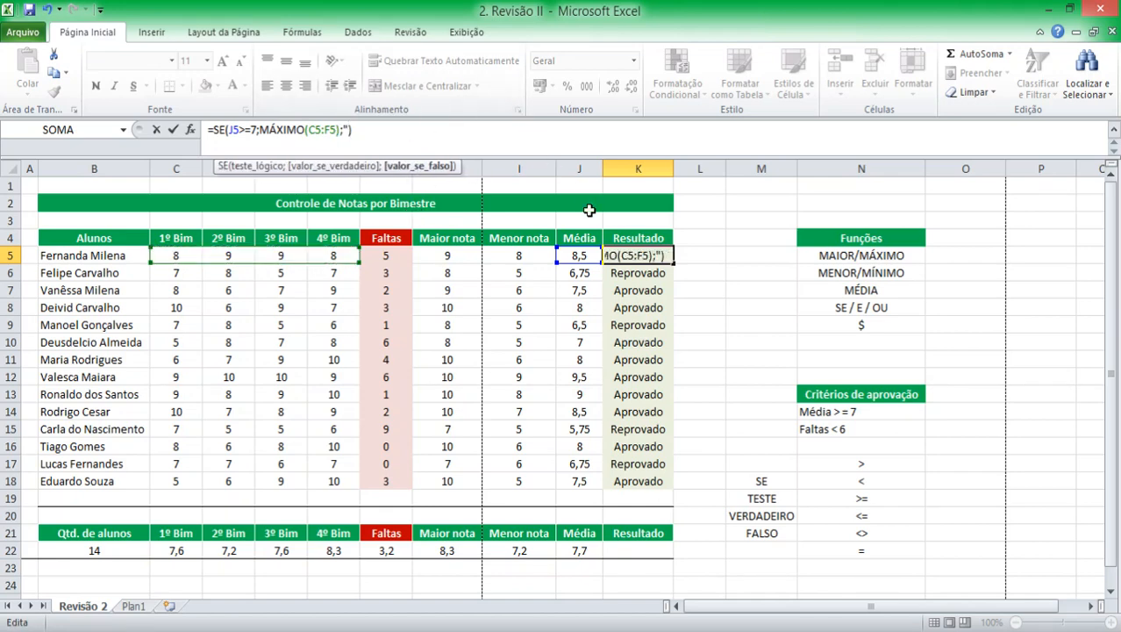
key(BackSpace)
click(259, 130)
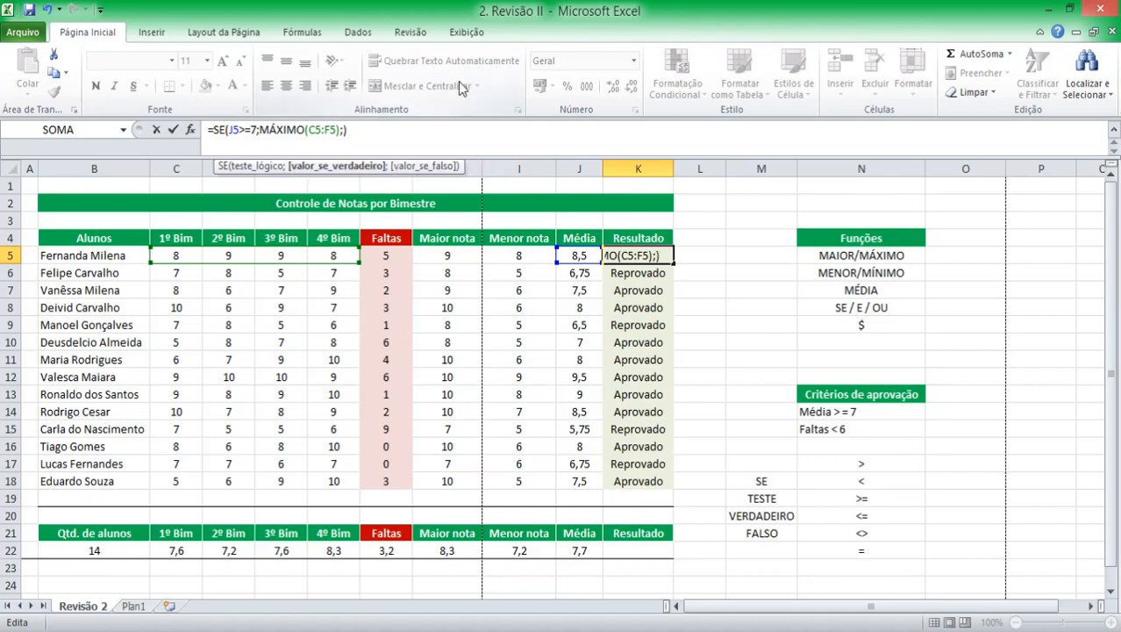
click(374, 132)
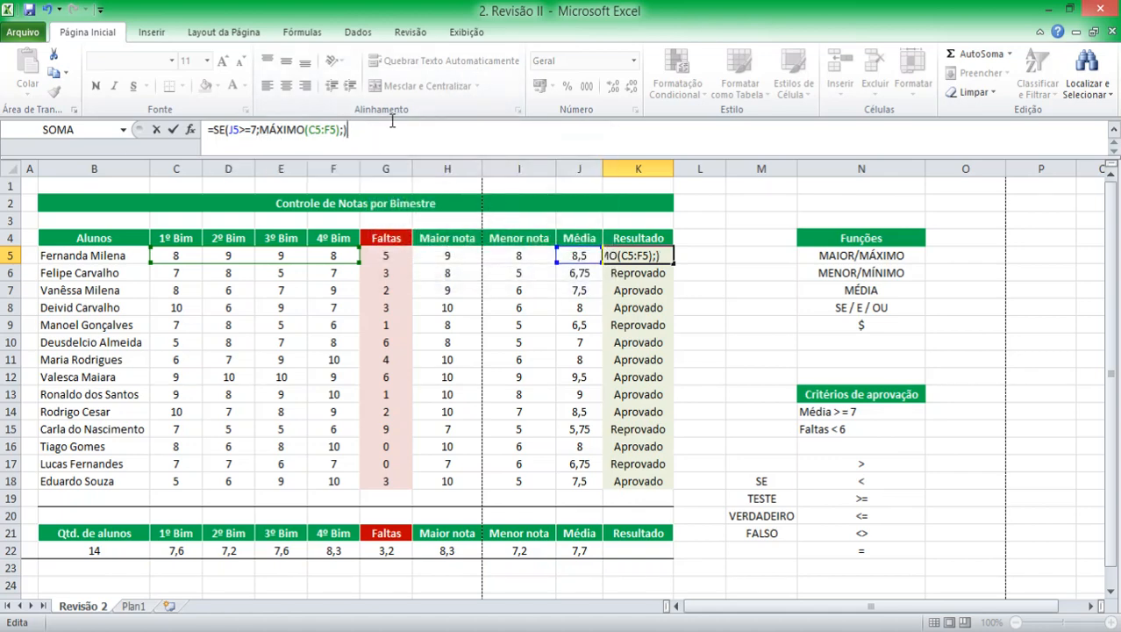
key(Left)
text(")
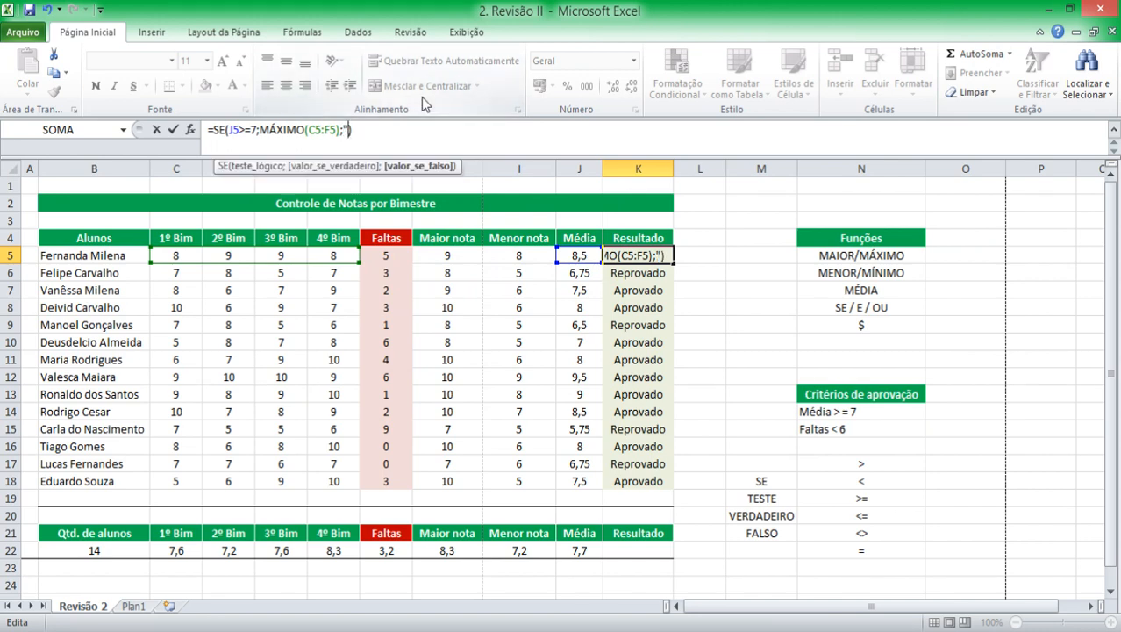
text(Reprova)
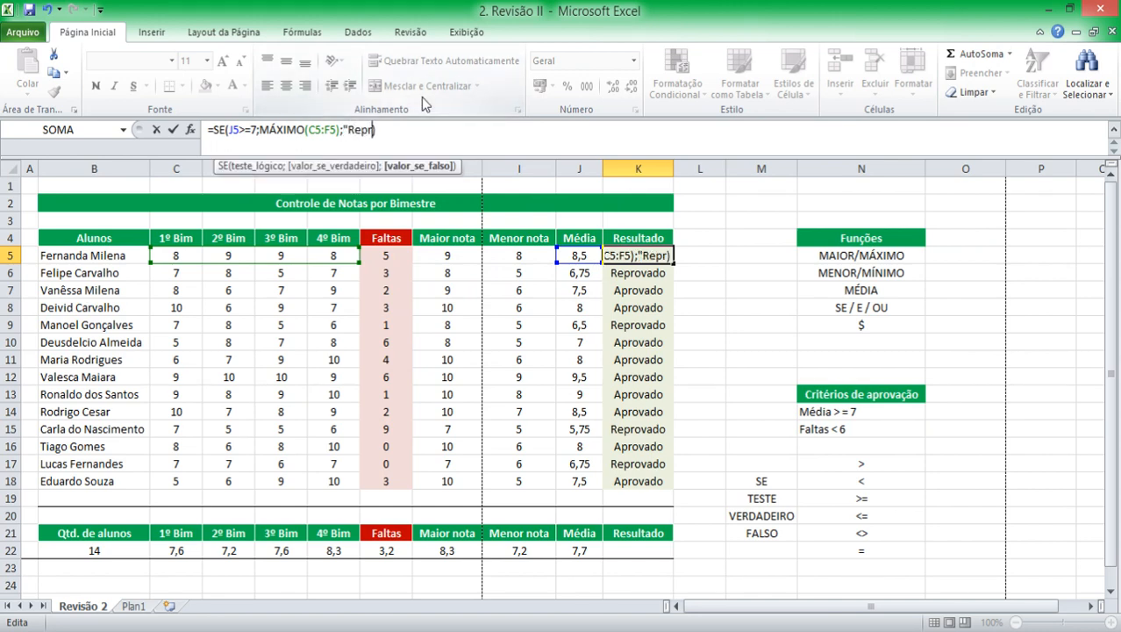
text(do")
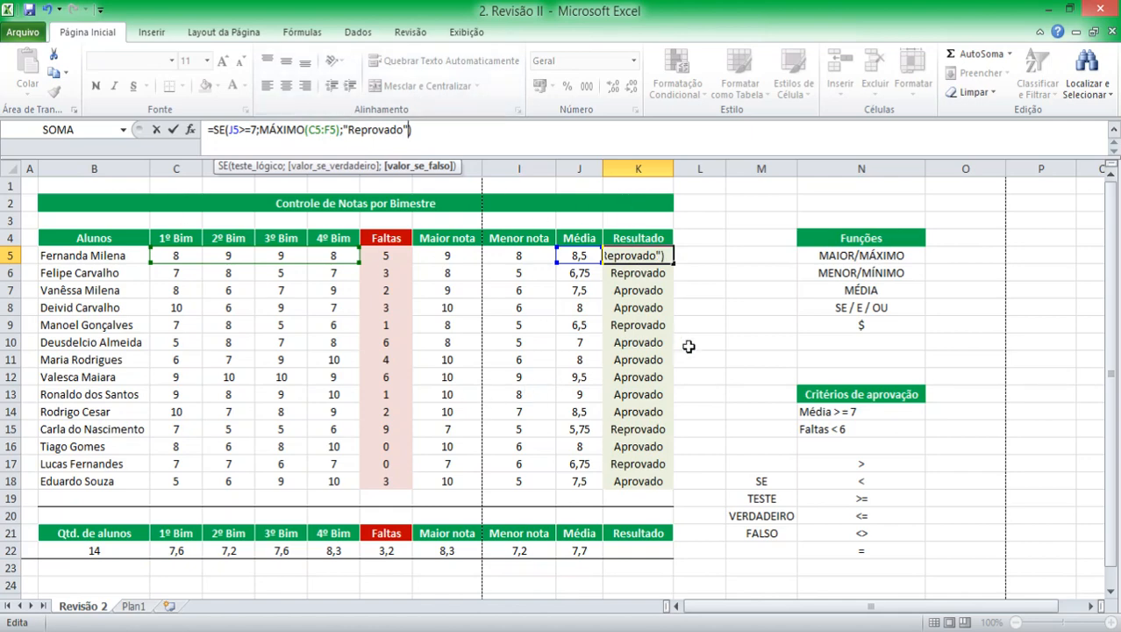
Enter the SE formula with MÁXIMO in K5 and fill it down to K18
key(Return)
key(Up)
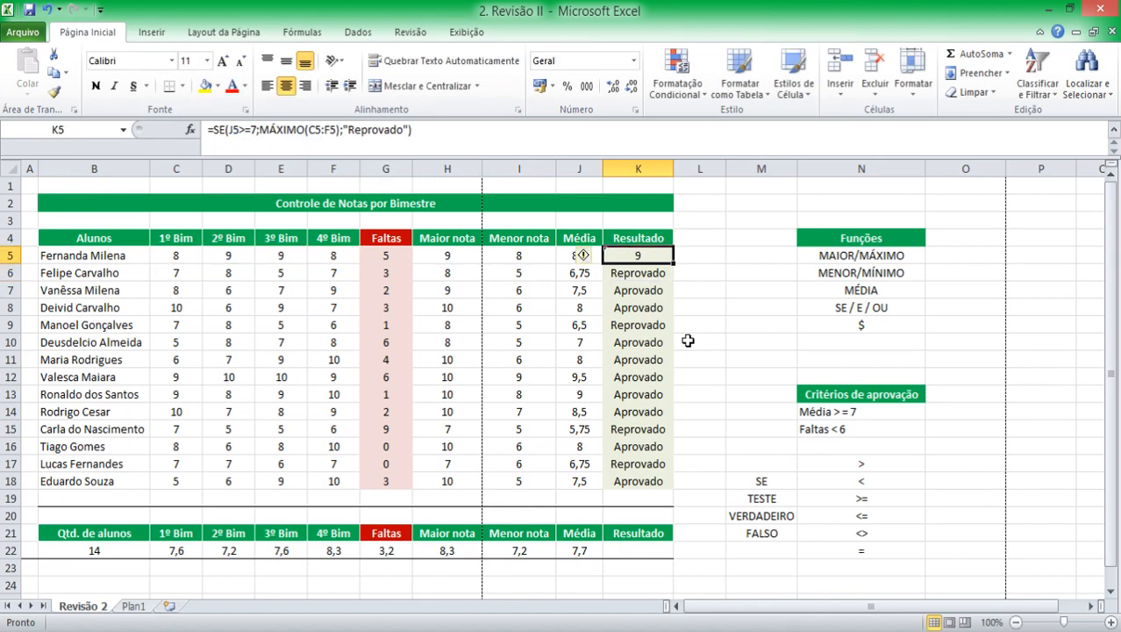
double_click(673, 262)
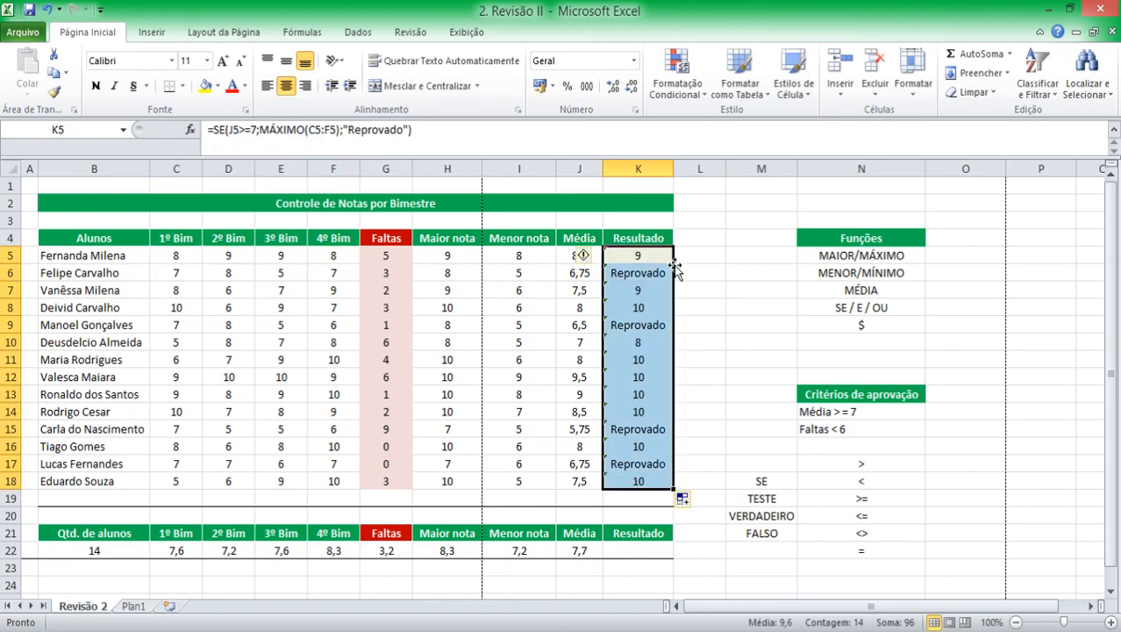
click(709, 356)
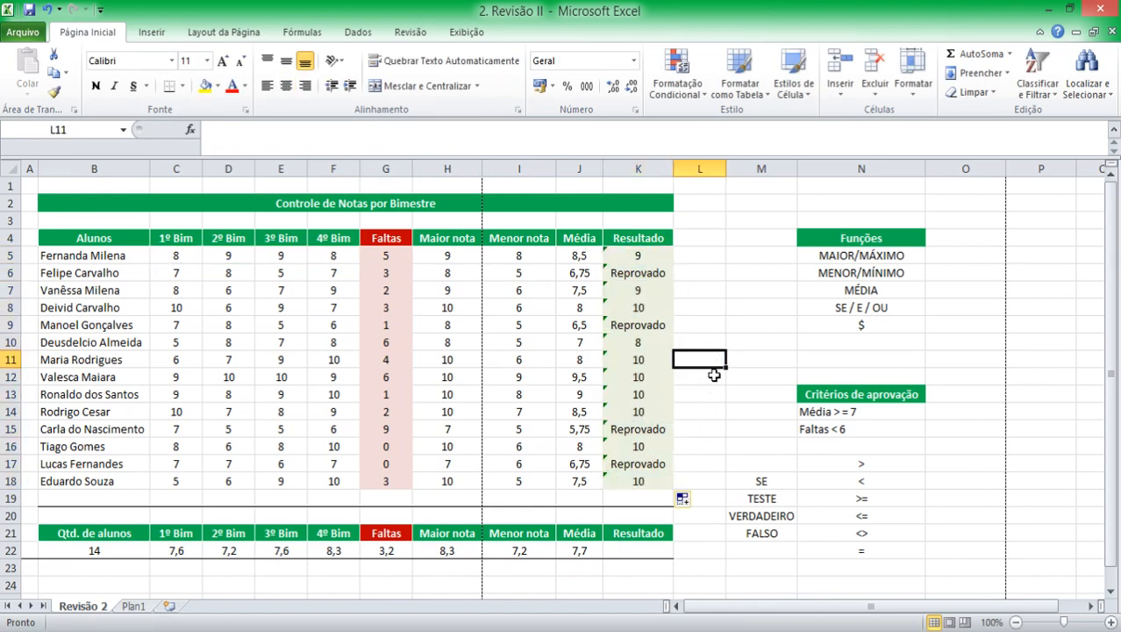